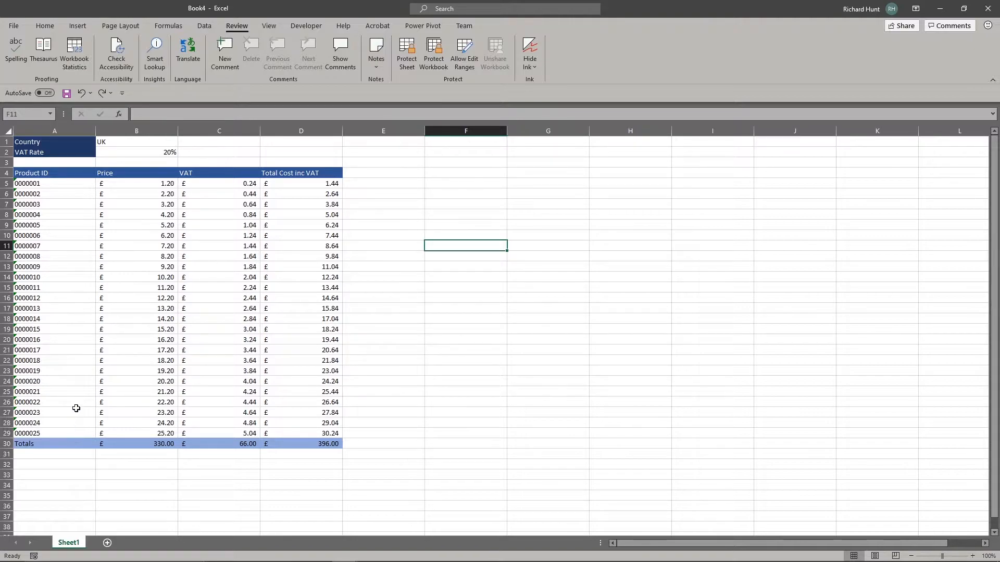
# Step: Check the C5 and B2 formulas, then select the VAT and Total Cost inc VAT figures
pyautogui.click(69, 207)
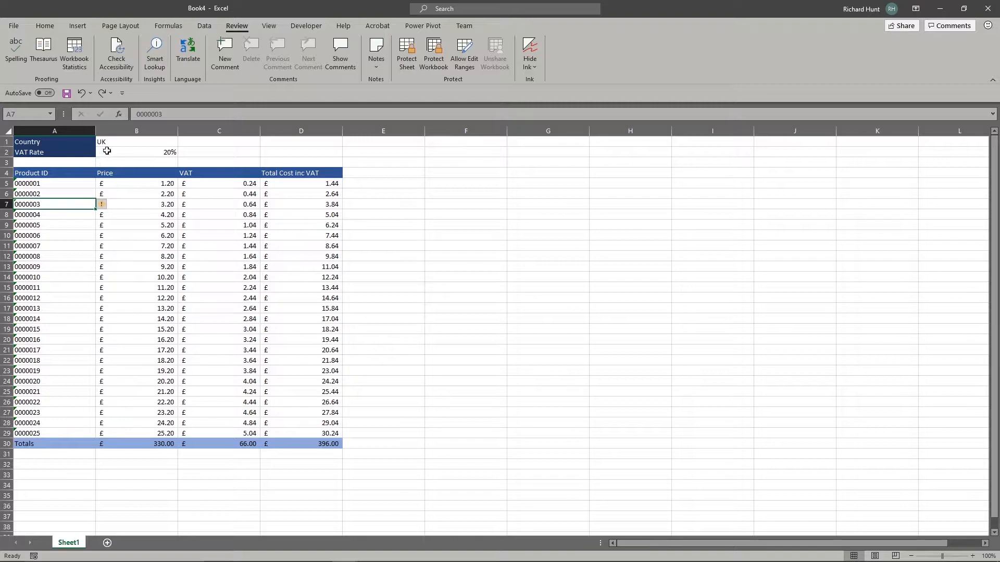
pyautogui.click(65, 139)
pyautogui.moveTo(65, 139); pyautogui.dragTo(66, 152)
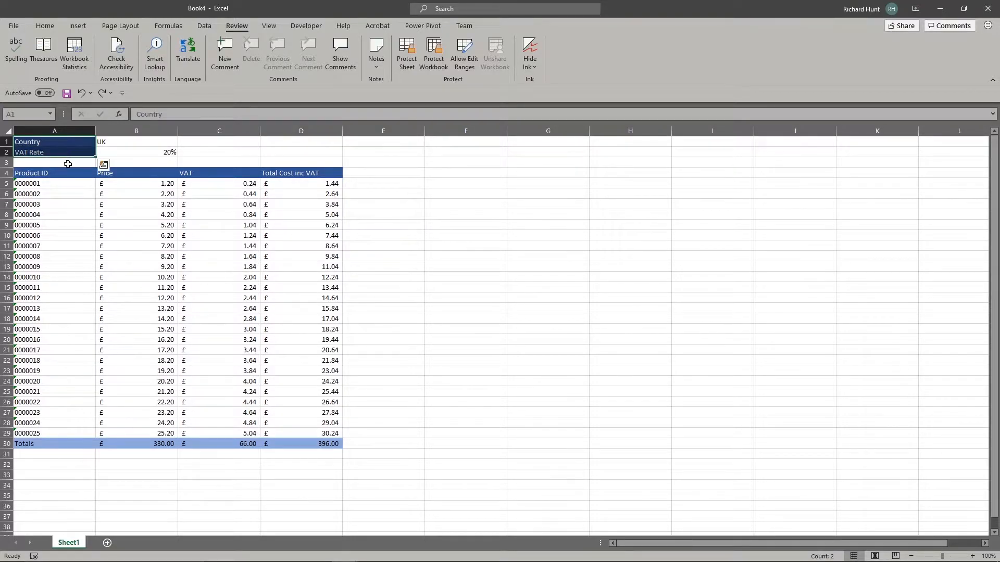
pyautogui.hotkey('ctrl', 'q')
pyautogui.moveTo(51, 141); pyautogui.dragTo(289, 173)
pyautogui.moveTo(286, 448); pyautogui.dragTo(41, 444)
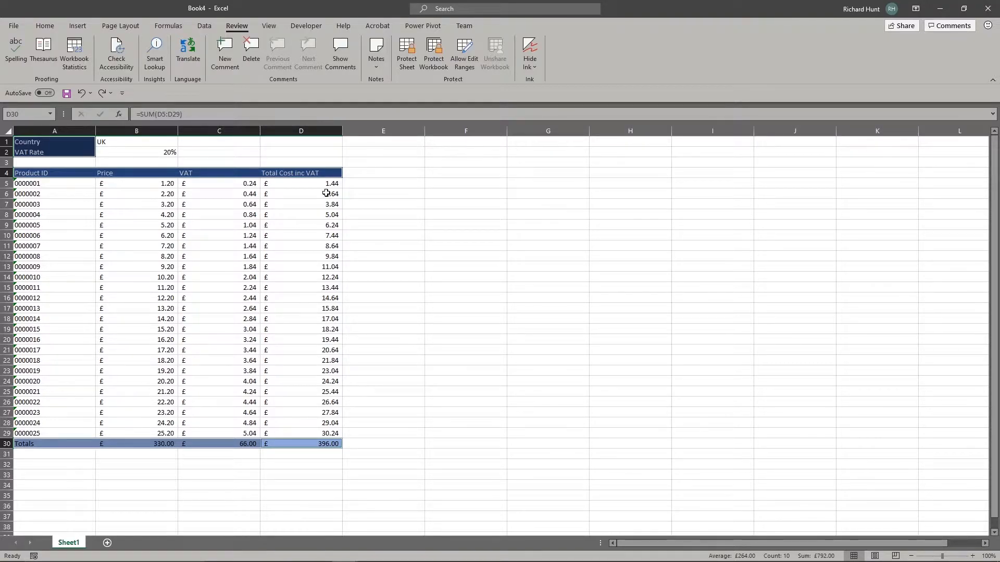
pyautogui.click(222, 186)
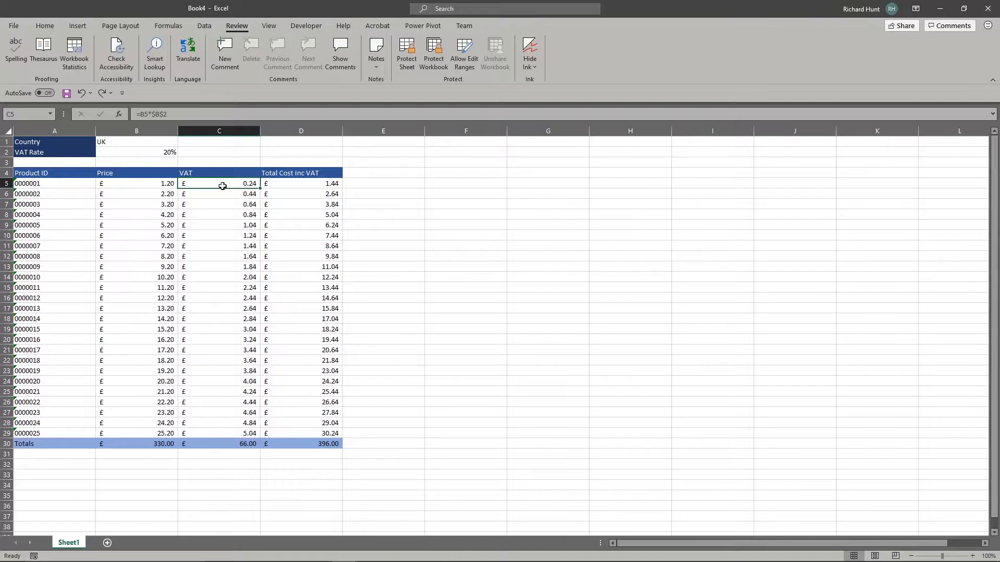
pyautogui.click(168, 154)
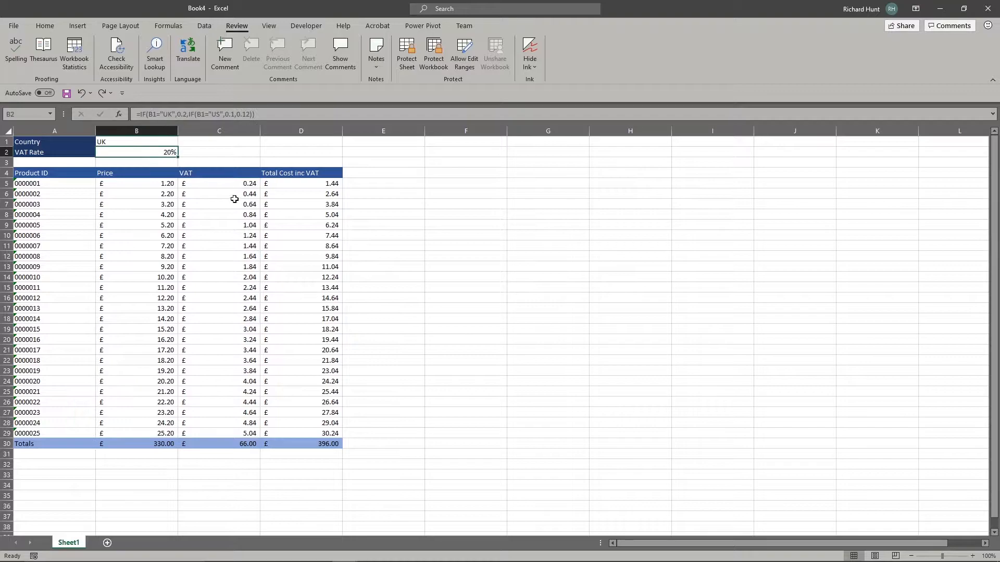
pyautogui.moveTo(233, 185); pyautogui.dragTo(307, 432)
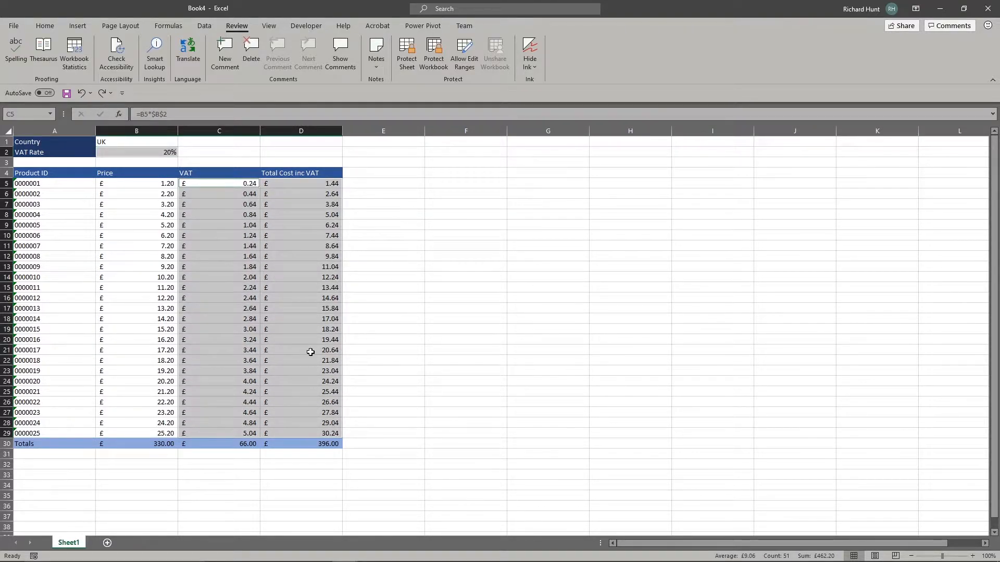
# Step: Give the selected calculated cells a light blue theme fill from Home > Fill Color
pyautogui.click(47, 26)
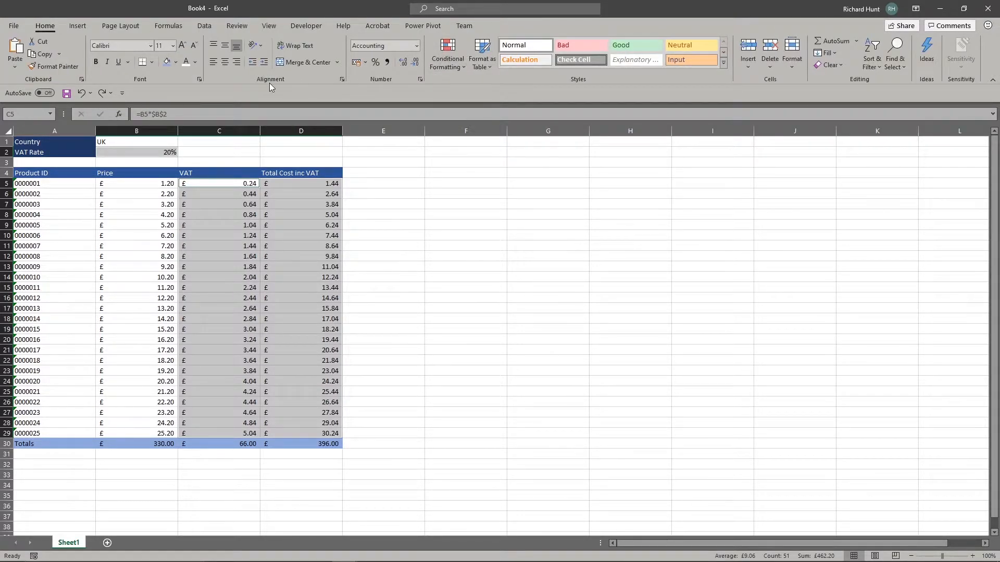
pyautogui.click(177, 63)
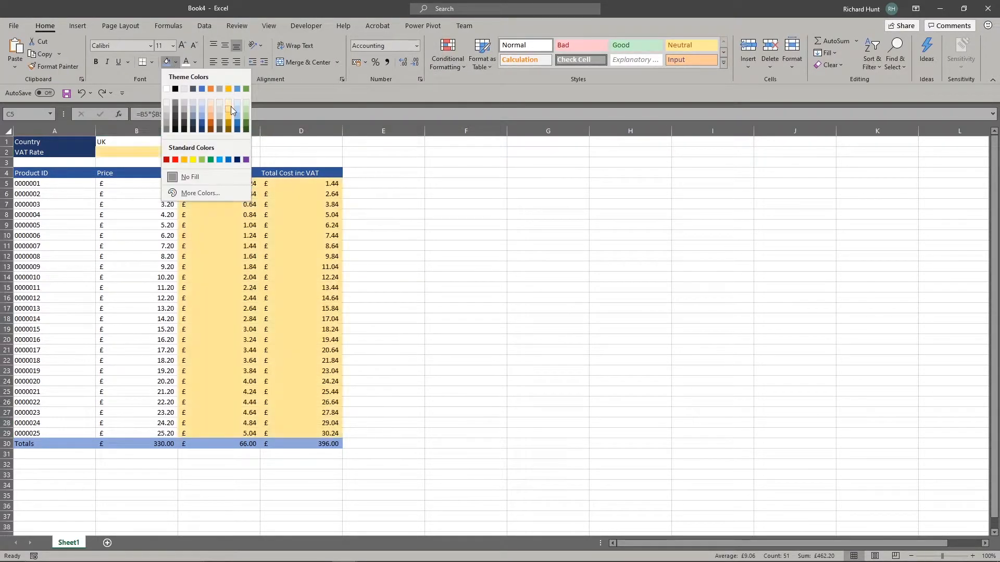
pyautogui.click(238, 105)
pyautogui.click(292, 238)
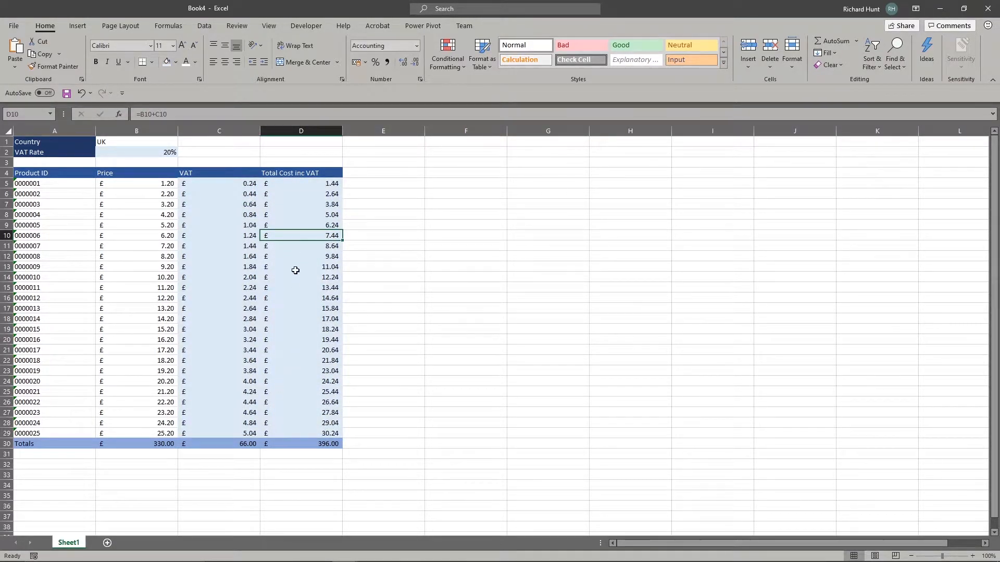
# Step: Select C5:D29, then the header row A4:D4 and the Totals row A30:D30
pyautogui.click(228, 185)
pyautogui.moveTo(232, 185); pyautogui.dragTo(348, 444)
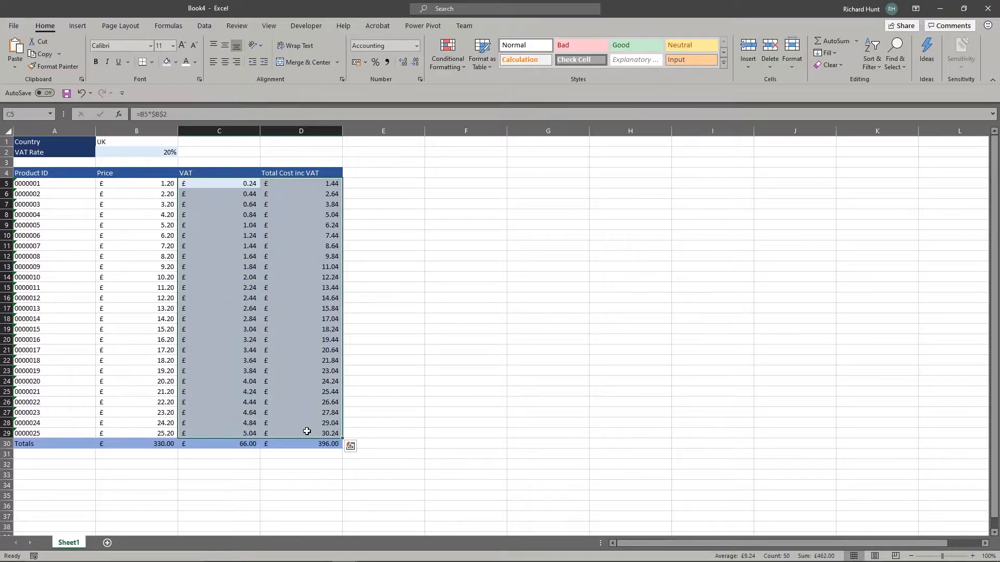
pyautogui.click(284, 173)
pyautogui.moveTo(283, 172); pyautogui.dragTo(44, 173)
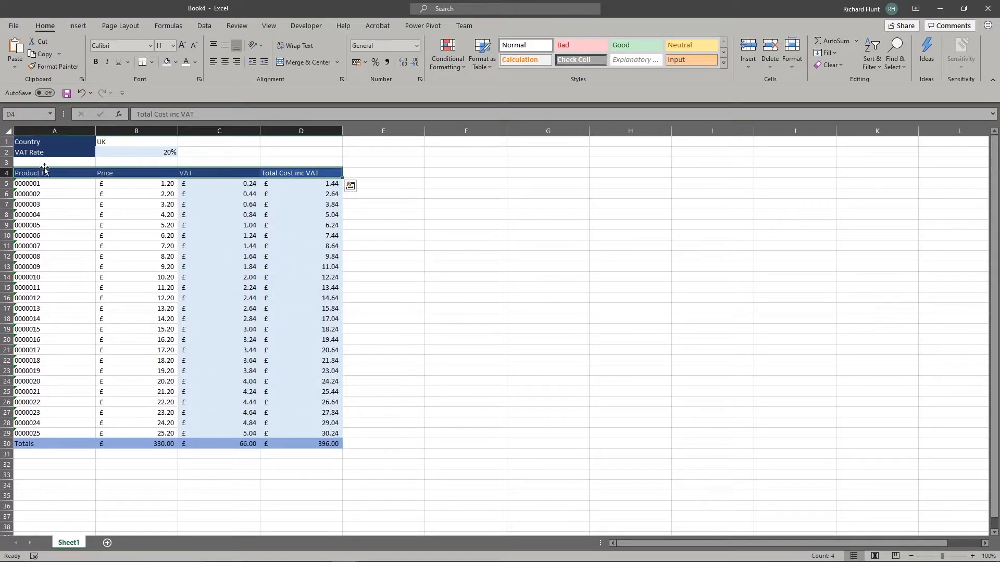
pyautogui.moveTo(56, 442); pyautogui.dragTo(294, 444)
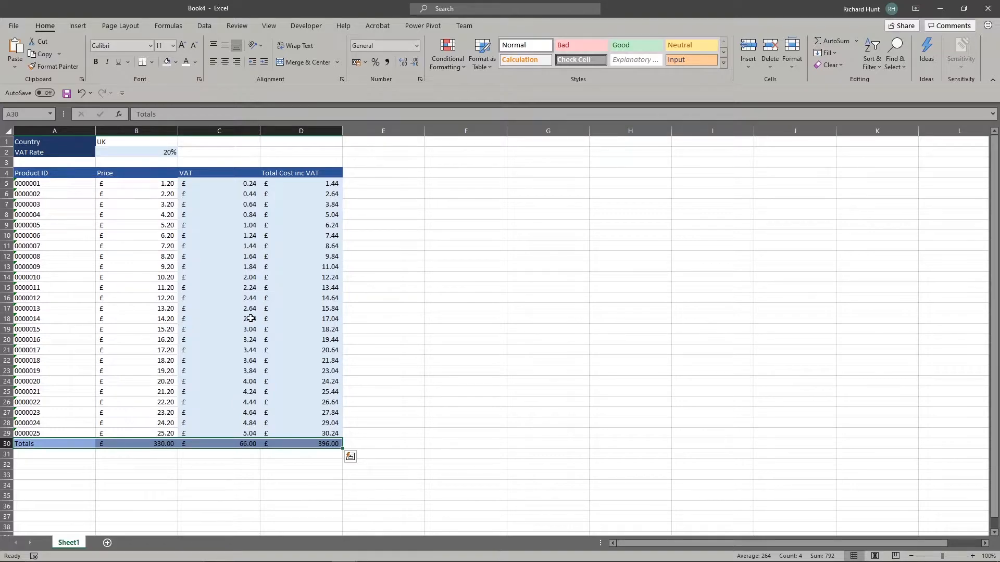
# Step: Select the product IDs and prices A5:B29 plus the Country cell B1, left as UK
pyautogui.click(246, 234)
pyautogui.click(161, 185)
pyautogui.moveTo(161, 186); pyautogui.dragTo(62, 433)
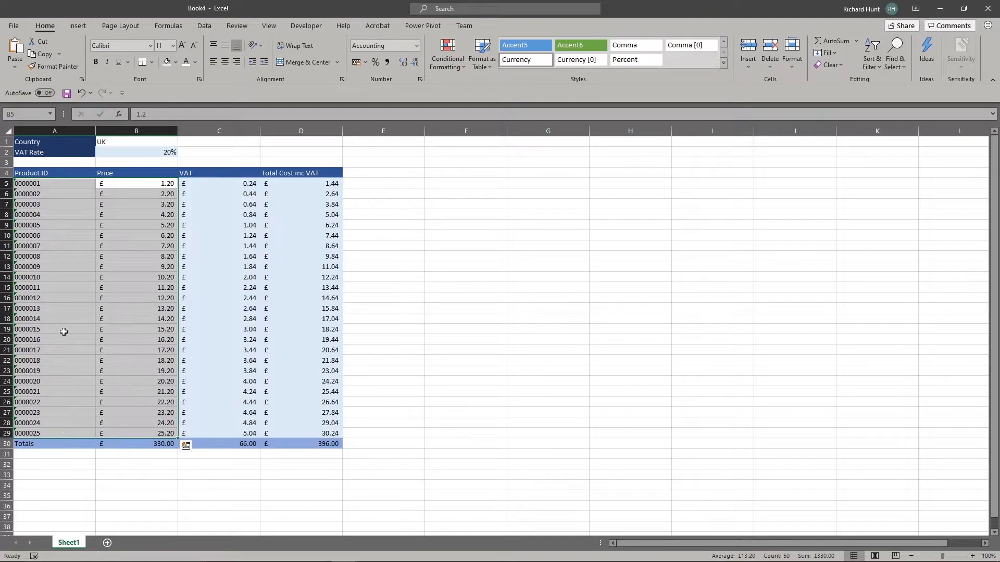
pyautogui.click(127, 143)
pyautogui.click(182, 142)
pyautogui.click(186, 145)
pyautogui.click(153, 192)
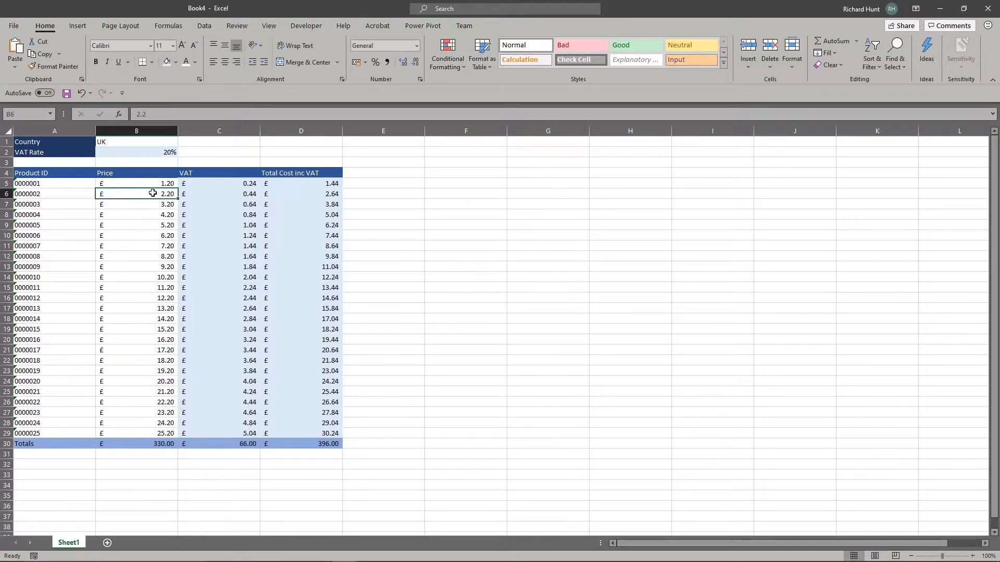
pyautogui.click(44, 142)
pyautogui.moveTo(49, 181); pyautogui.dragTo(123, 435)
pyautogui.keyDown('ctrl'); pyautogui.click(126, 141); pyautogui.keyUp('ctrl')
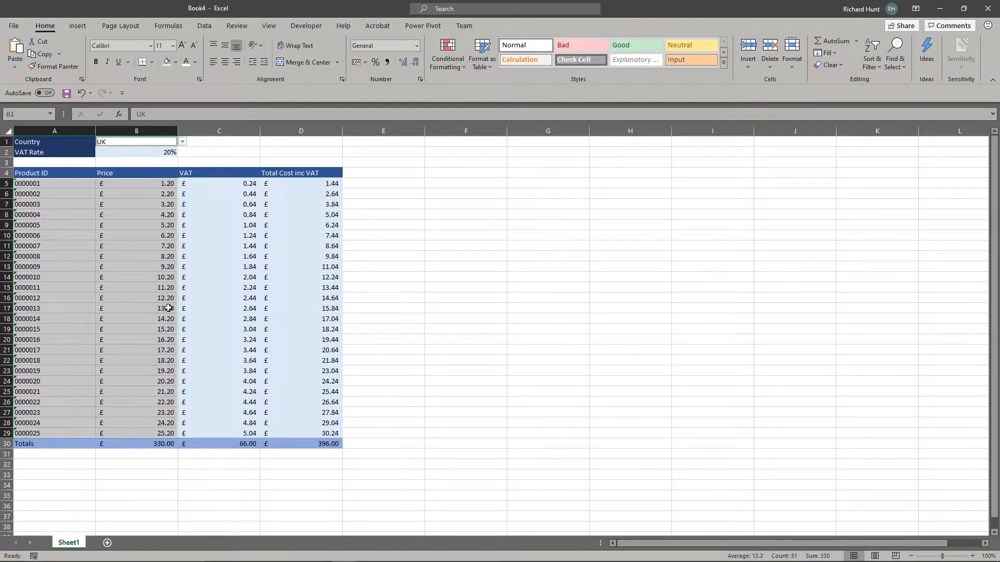
# Step: Untick Locked on the Protection tab of Format Cells for the selected input cells
pyautogui.rightClick(117, 210)
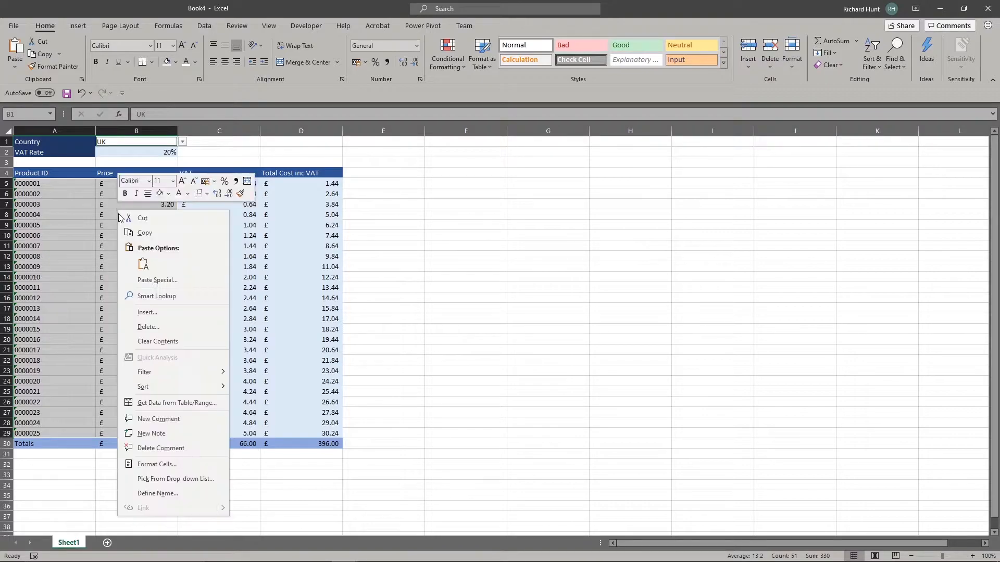
pyautogui.click(182, 465)
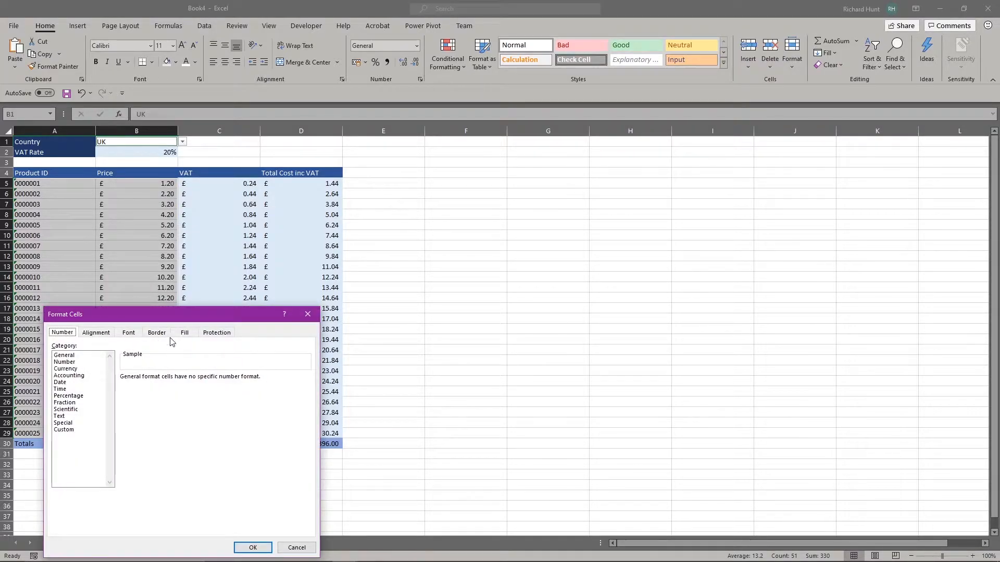
pyautogui.click(219, 333)
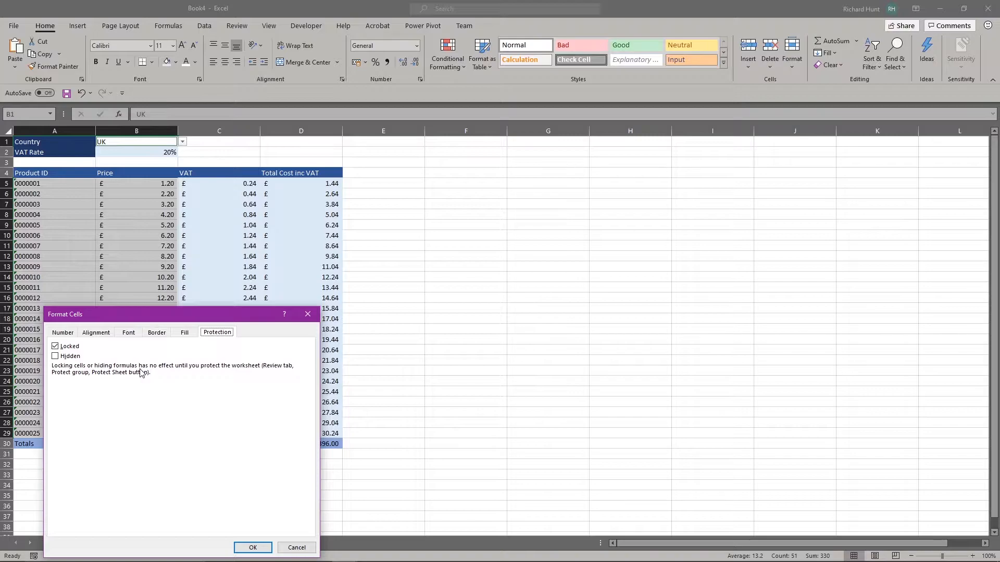
pyautogui.click(55, 347)
pyautogui.click(185, 333)
pyautogui.click(145, 334)
pyautogui.click(130, 333)
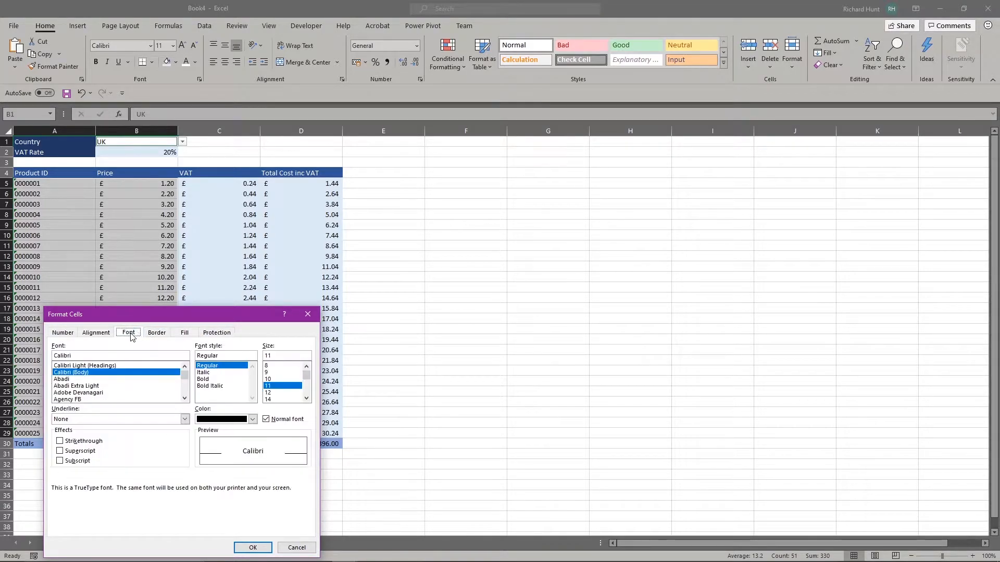
pyautogui.click(96, 333)
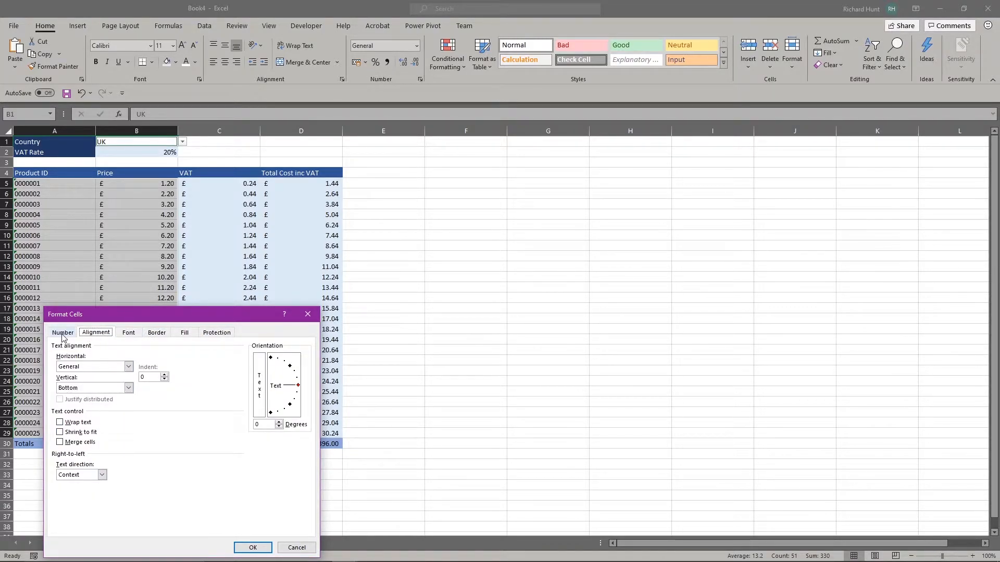
pyautogui.click(221, 332)
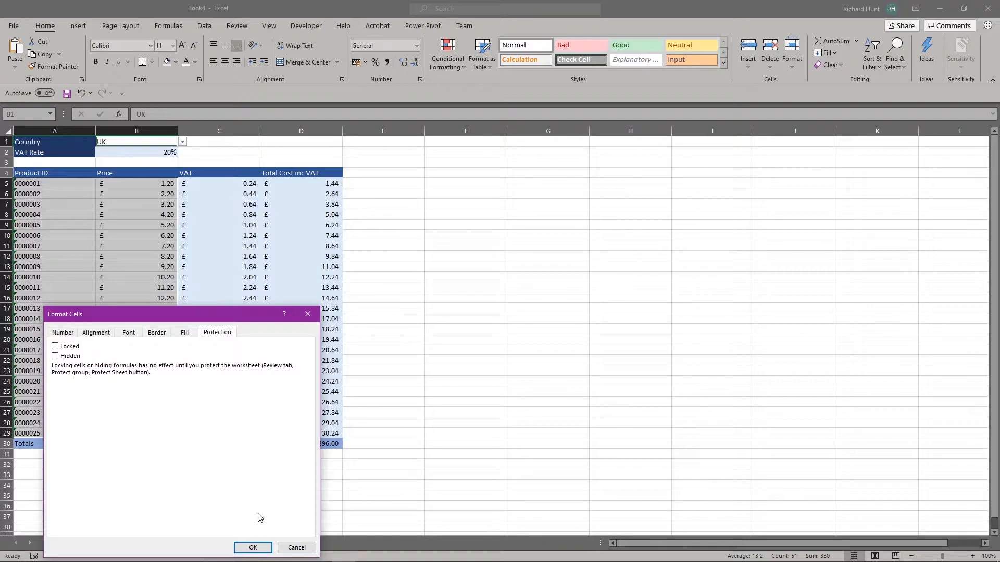
pyautogui.click(254, 548)
# Step: Tick Hidden under Format Cells > Protection for the Totals row, headers, labels and VAT Rate B2
pyautogui.moveTo(44, 443); pyautogui.dragTo(208, 173)
pyautogui.moveTo(140, 170); pyautogui.dragTo(50, 138)
pyautogui.keyDown('ctrl'); pyautogui.click(119, 150); pyautogui.keyUp('ctrl')
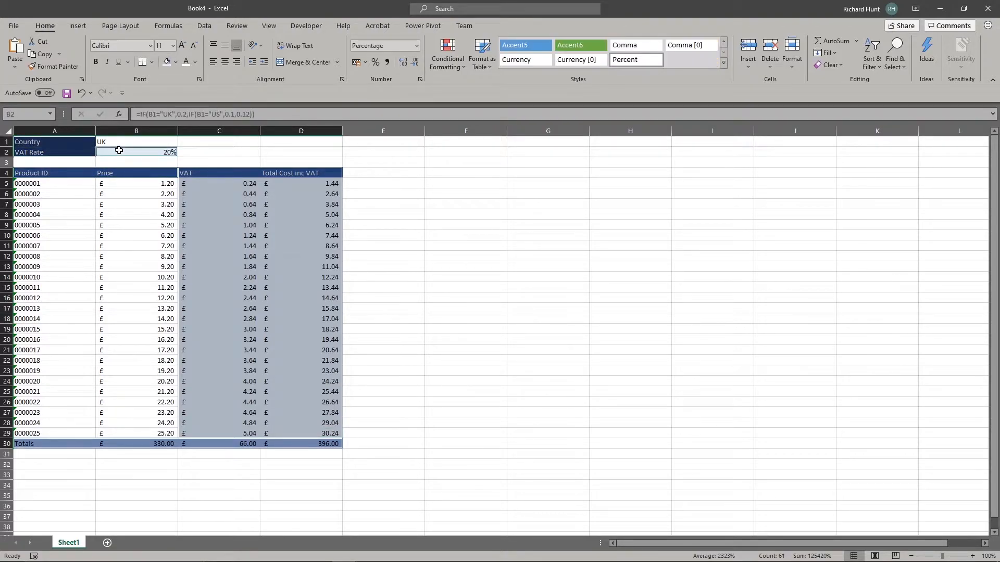
pyautogui.rightClick(119, 151)
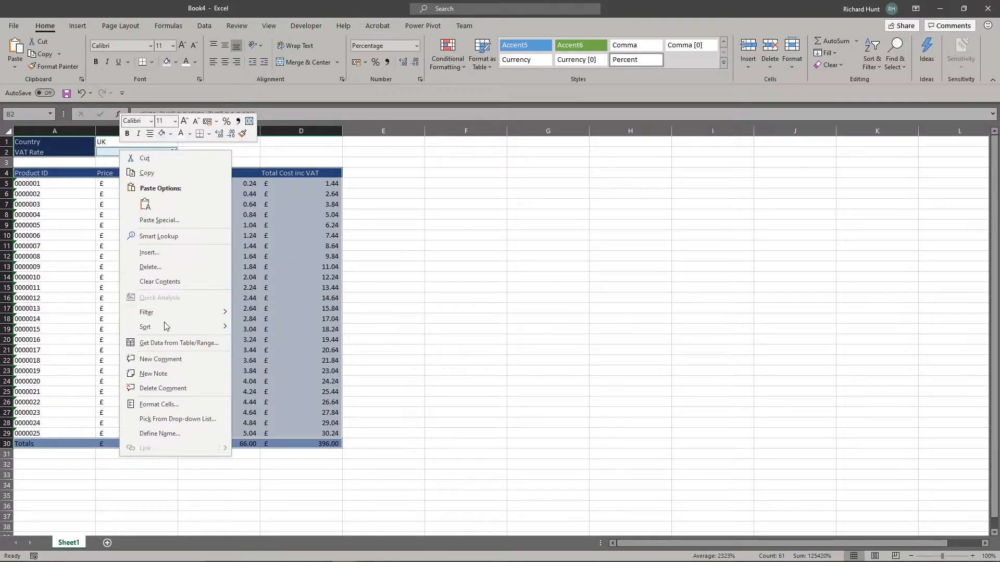
pyautogui.click(170, 405)
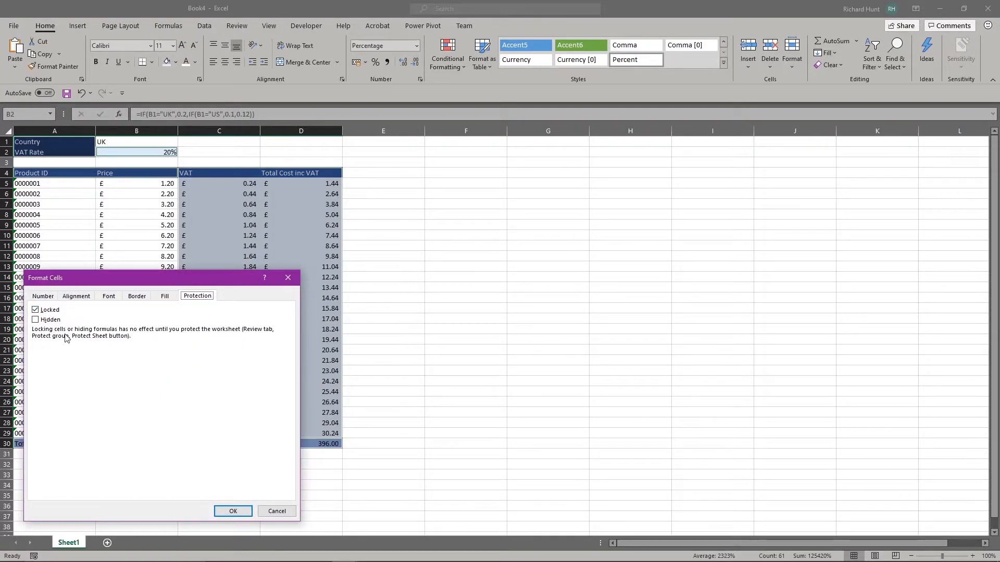
pyautogui.click(50, 320)
pyautogui.click(233, 511)
pyautogui.click(250, 351)
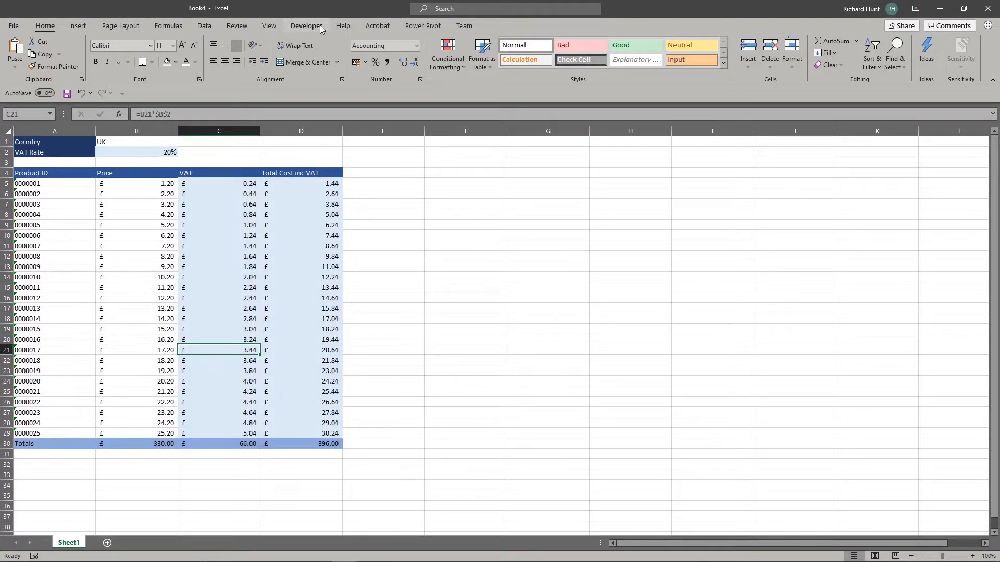
# Step: Protect the workbook structure from the Review tab, entering and confirming a password
pyautogui.click(244, 27)
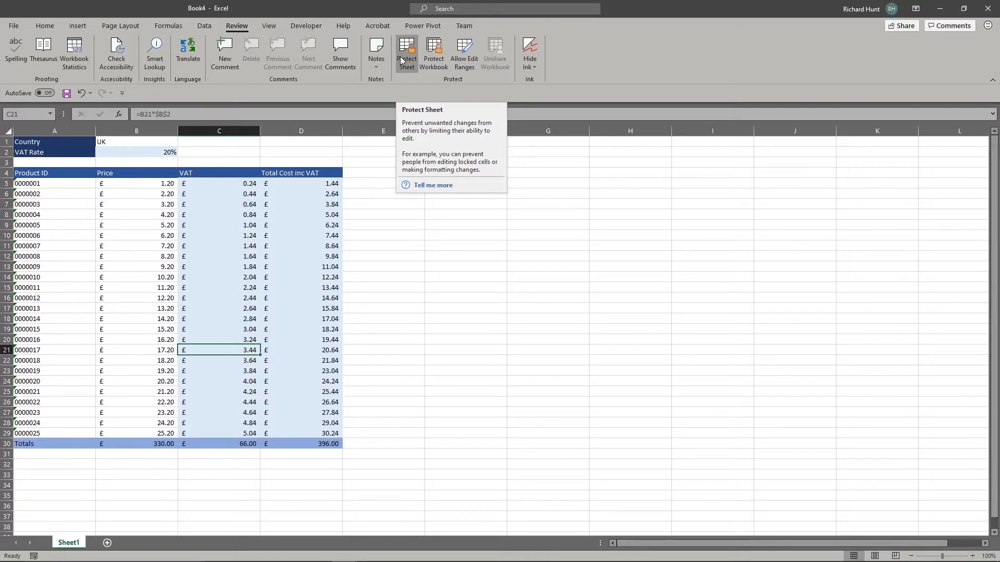
pyautogui.click(426, 58)
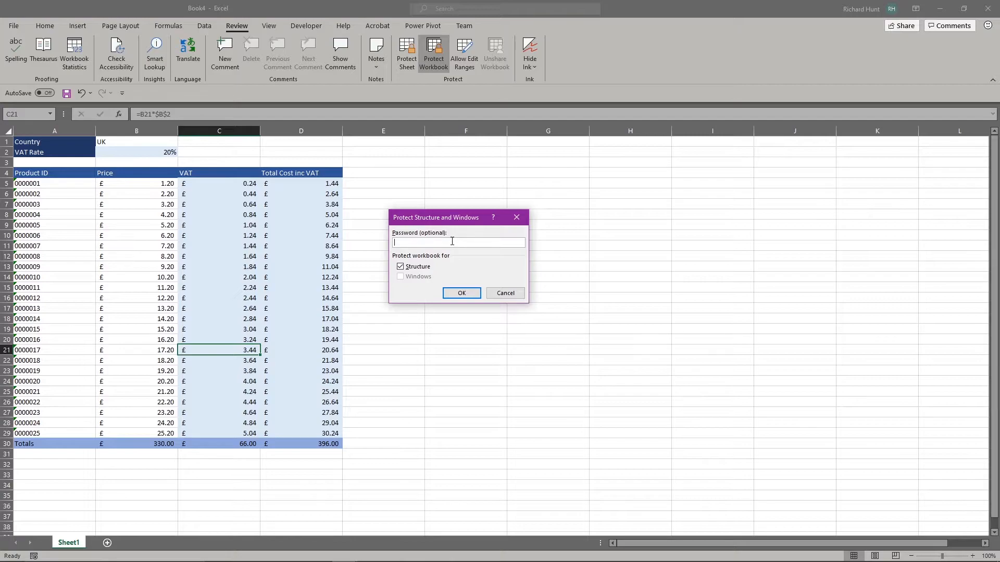
pyautogui.write('•')
pyautogui.click(460, 292)
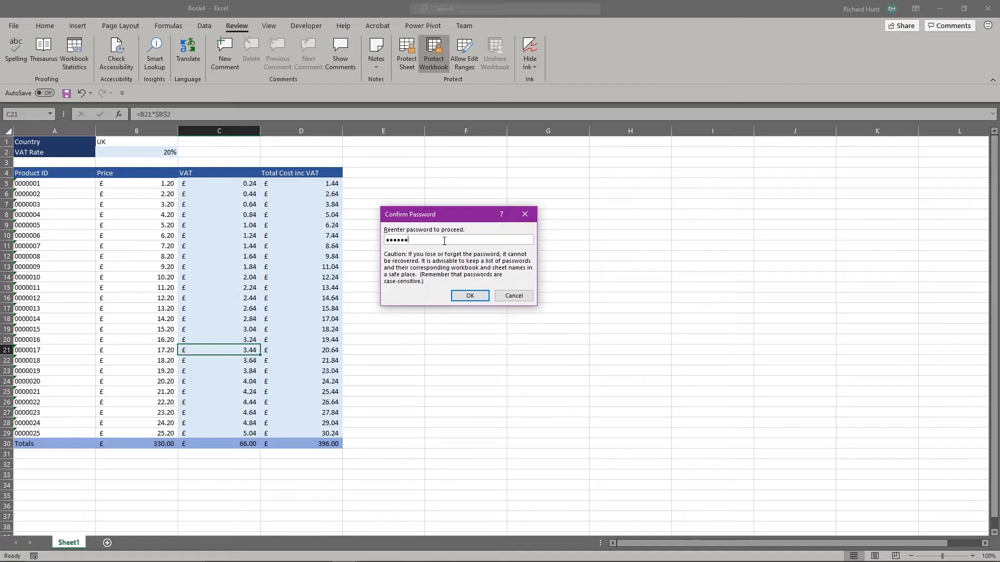
pyautogui.click(468, 300)
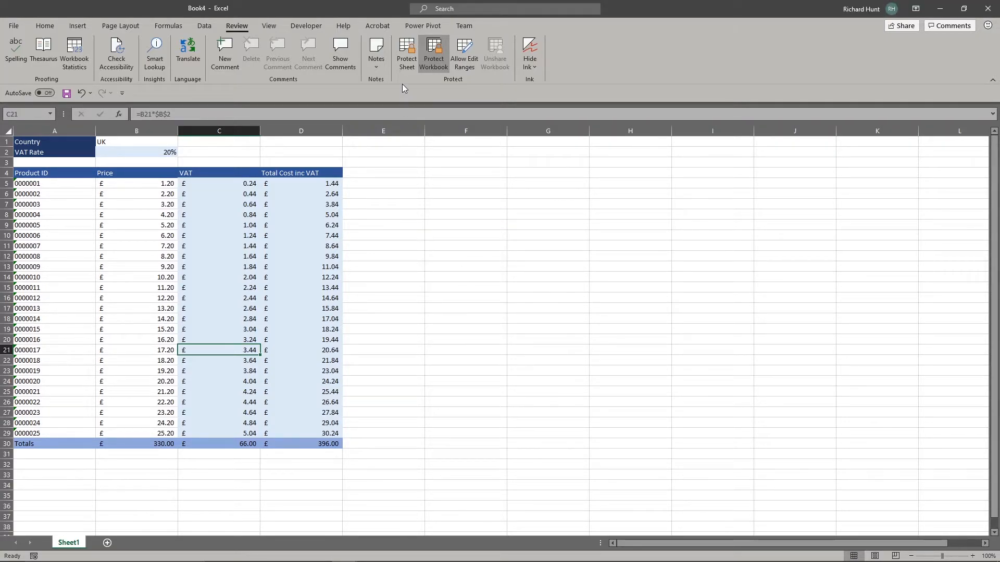
# Step: Protect Sheet1 with the default allowed actions and no password
pyautogui.click(398, 60)
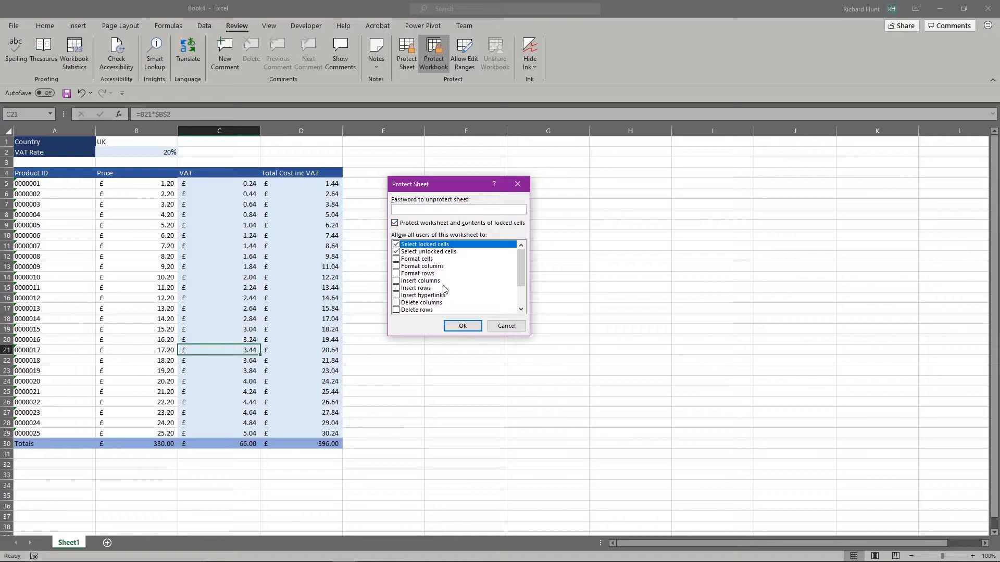
pyautogui.scroll(-2, 446, 285)
pyautogui.scroll(2, 451, 261)
pyautogui.scroll(-2, 476, 290)
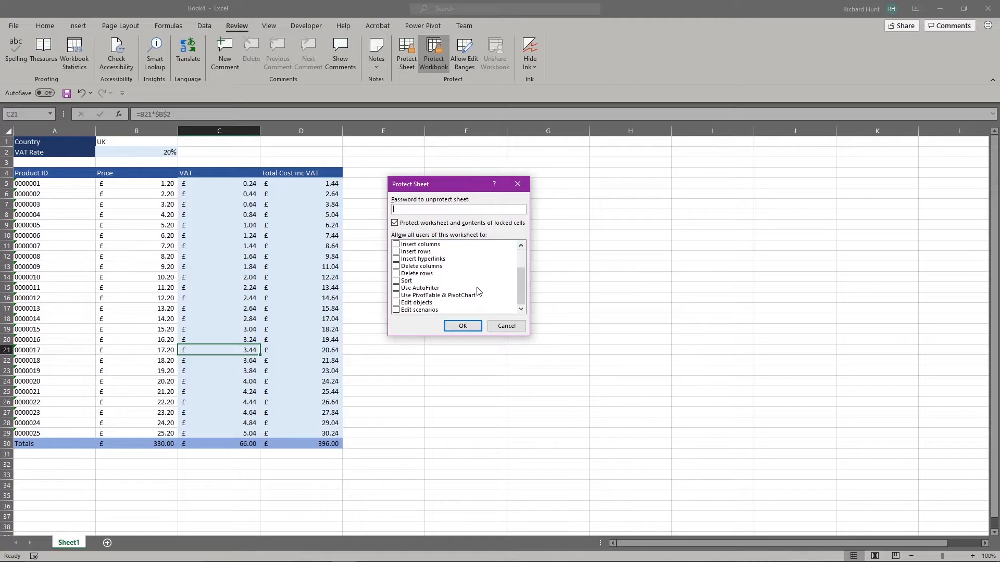
pyautogui.click(471, 326)
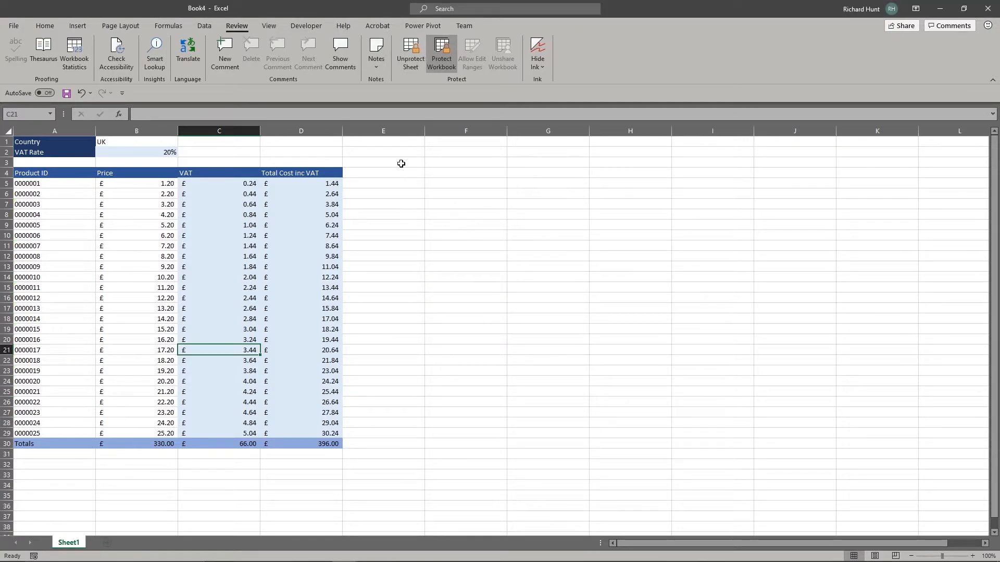
# Step: Clear the prices of products 0000001 and 0000002 in B5 and B6
pyautogui.click(162, 182)
pyautogui.press('Delete')
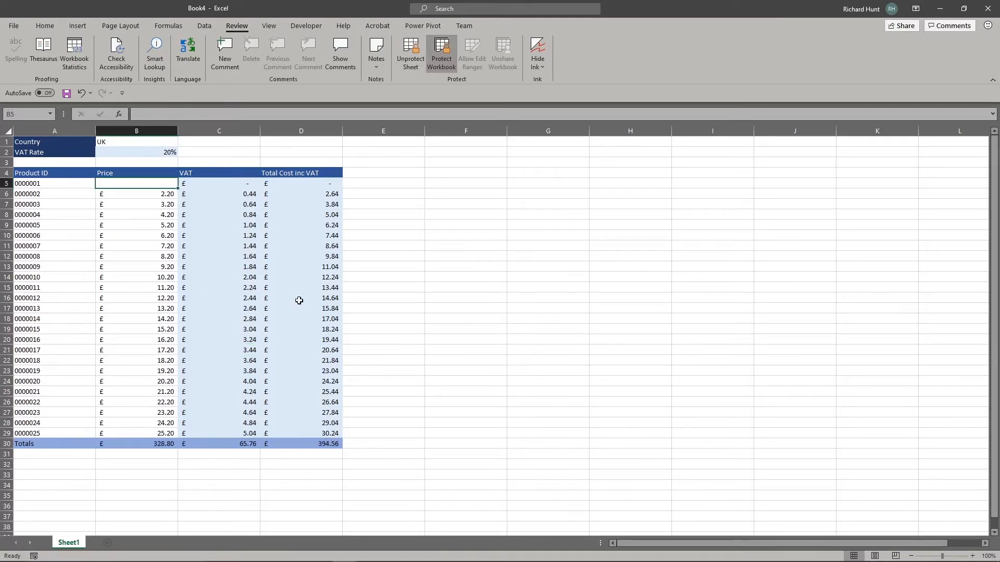
pyautogui.press('Down')
pyautogui.press('Delete')
# Step: Try deleting a locked VAT cell and a total cost cell, dismissing both protected-sheet warnings
pyautogui.press('Down')
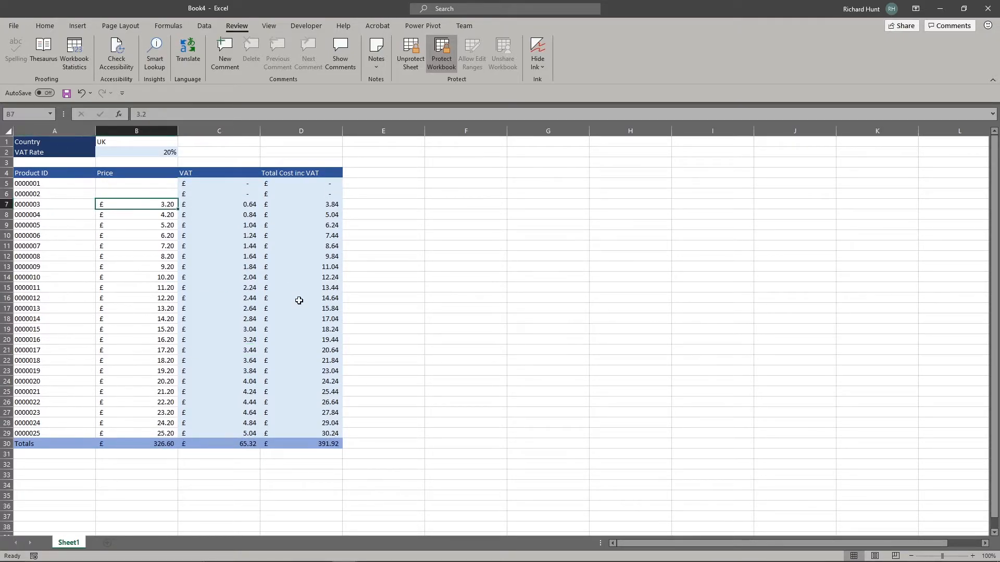
pyautogui.press('Right')
pyautogui.press('Delete')
pyautogui.press('Return')
pyautogui.press('Right')
pyautogui.press('Delete')
pyautogui.press('Return')
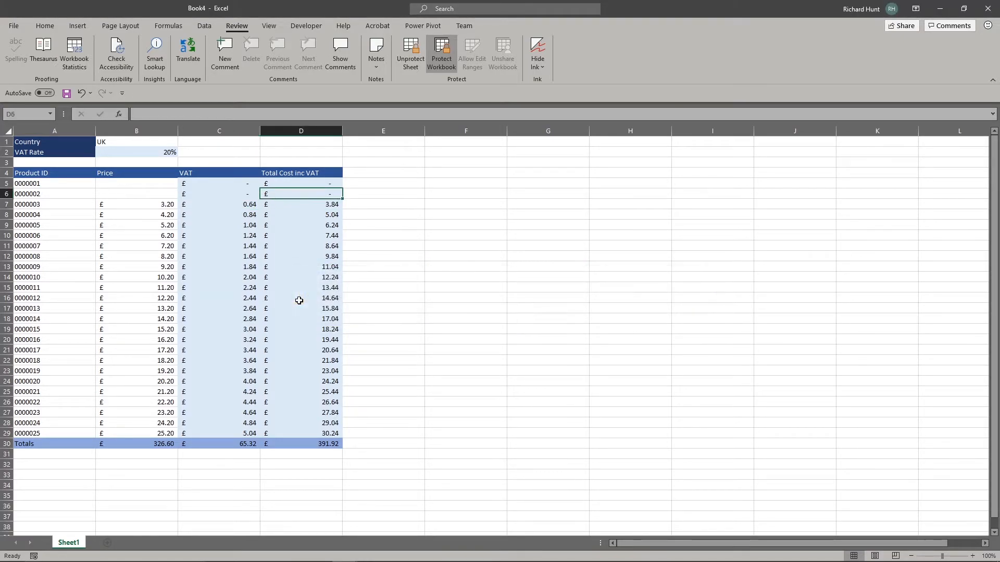
pyautogui.press('Down')
pyautogui.press('Up')
pyautogui.press('Up')
pyautogui.press('Up')
pyautogui.press('Up')
pyautogui.press('Left')
pyautogui.press('Left')
pyautogui.press('Left')
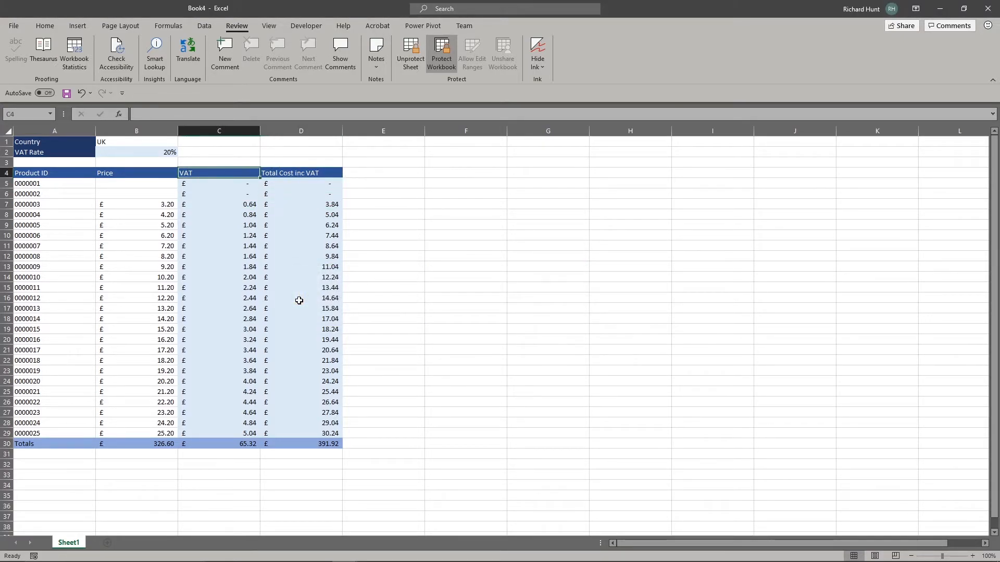
# Step: Confirm VAT and total formulas are hidden and a total-cell edit is blocked by protection
pyautogui.click(131, 203)
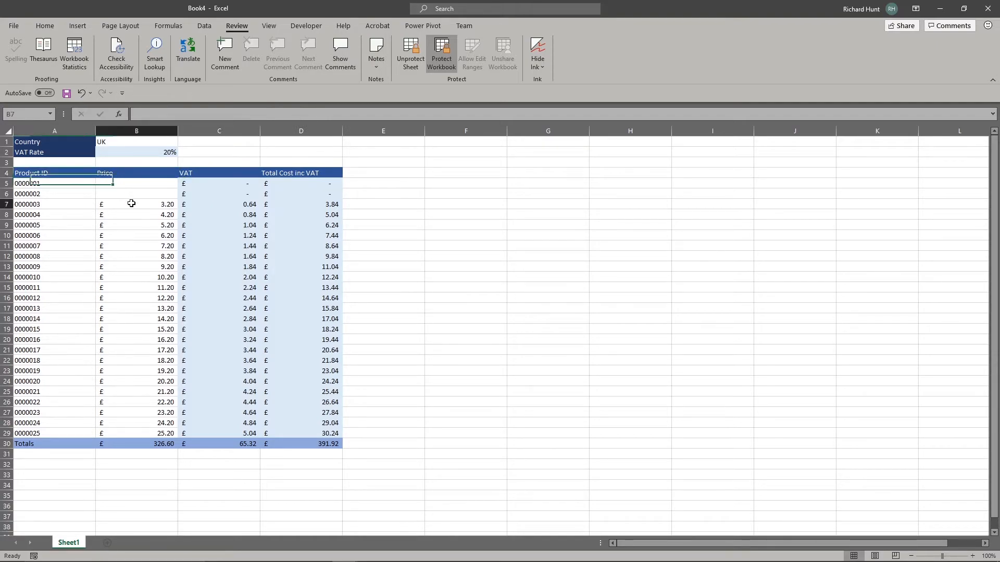
pyautogui.press('Down')
pyautogui.press('Down')
pyautogui.press('Down')
pyautogui.press('Down')
pyautogui.press('Down')
pyautogui.press('Down')
pyautogui.press('Down')
pyautogui.press('Down')
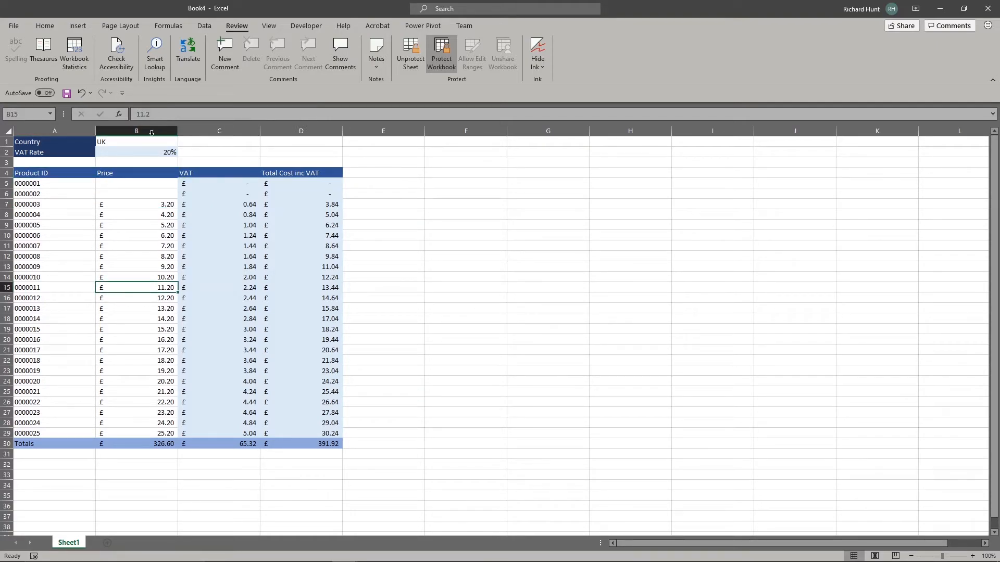
pyautogui.click(81, 176)
pyautogui.click(87, 152)
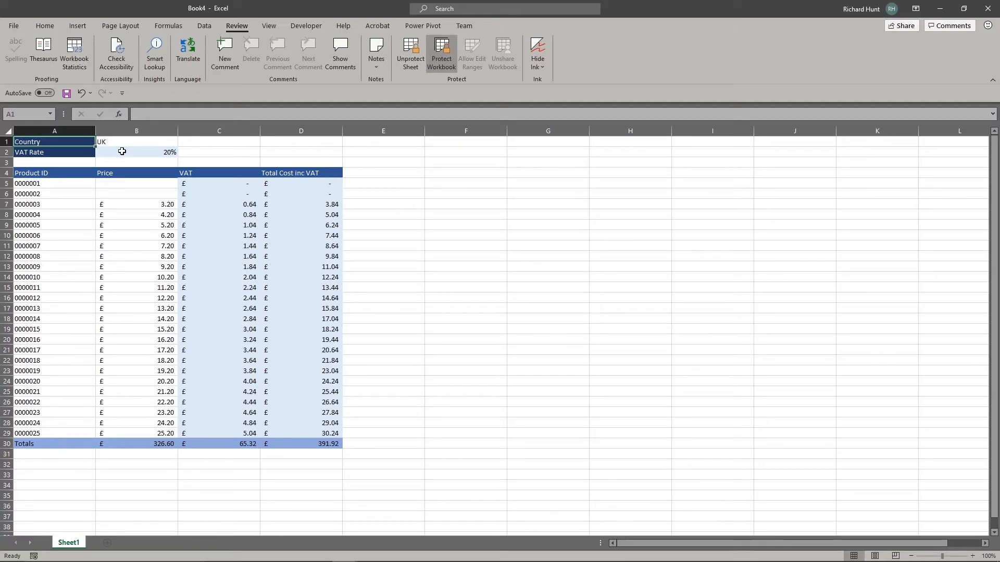
pyautogui.click(237, 248)
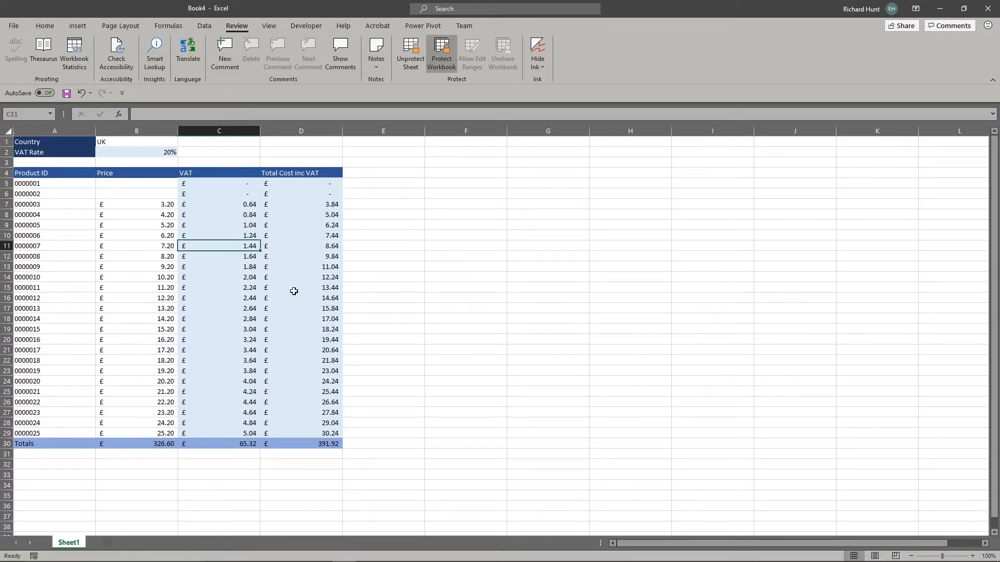
pyautogui.click(298, 297)
pyautogui.click(166, 114)
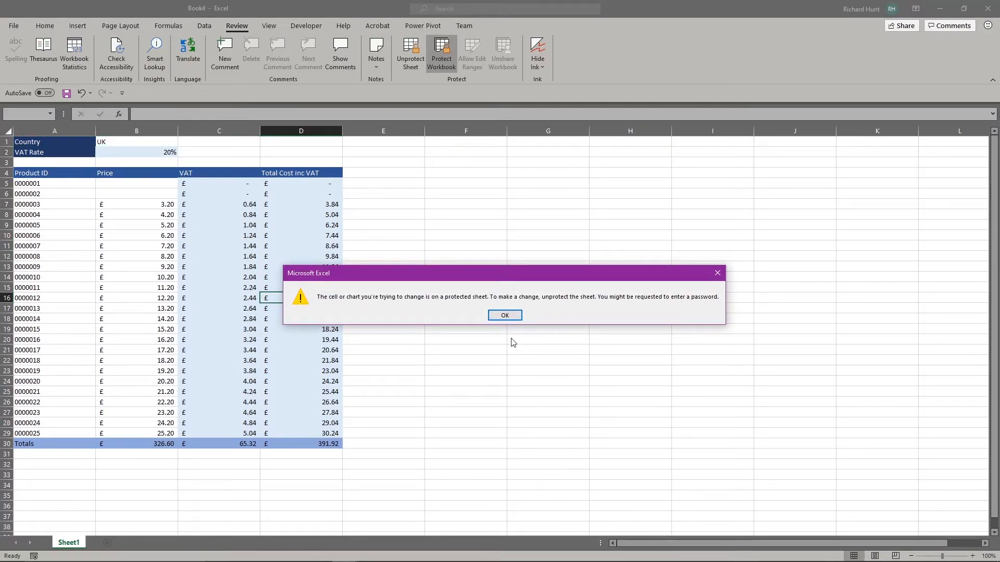
pyautogui.click(505, 316)
pyautogui.click(312, 439)
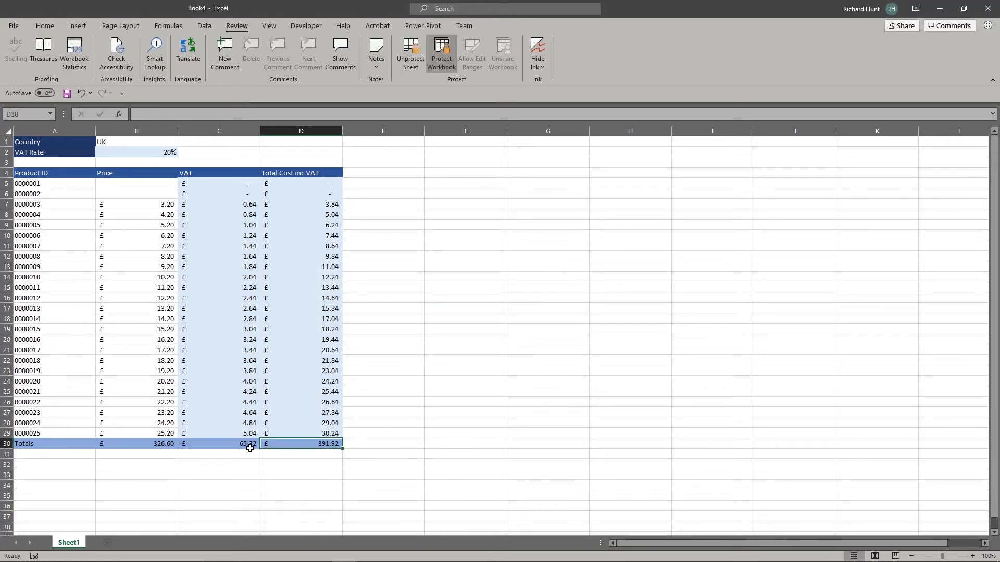
pyautogui.click(248, 445)
pyautogui.click(243, 233)
pyautogui.click(226, 204)
pyautogui.click(223, 190)
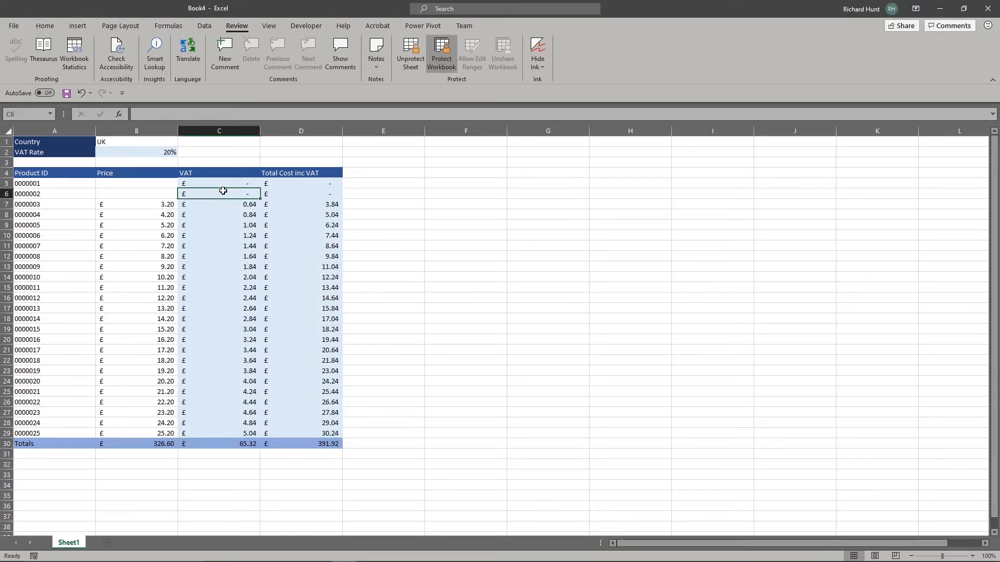
# Step: Unprotect Sheet1 and the workbook structure, entering the workbook password
pyautogui.click(410, 50)
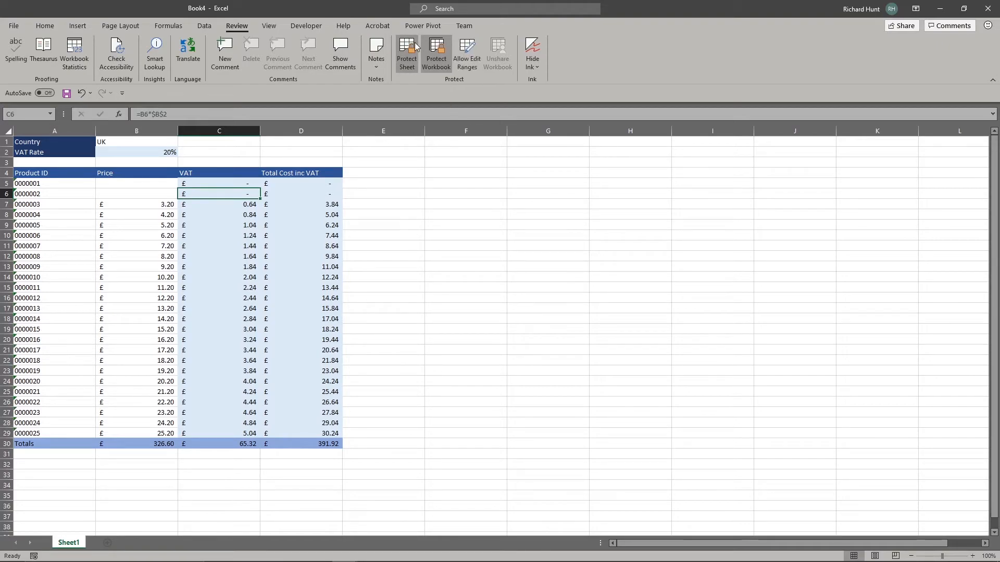
pyautogui.click(442, 48)
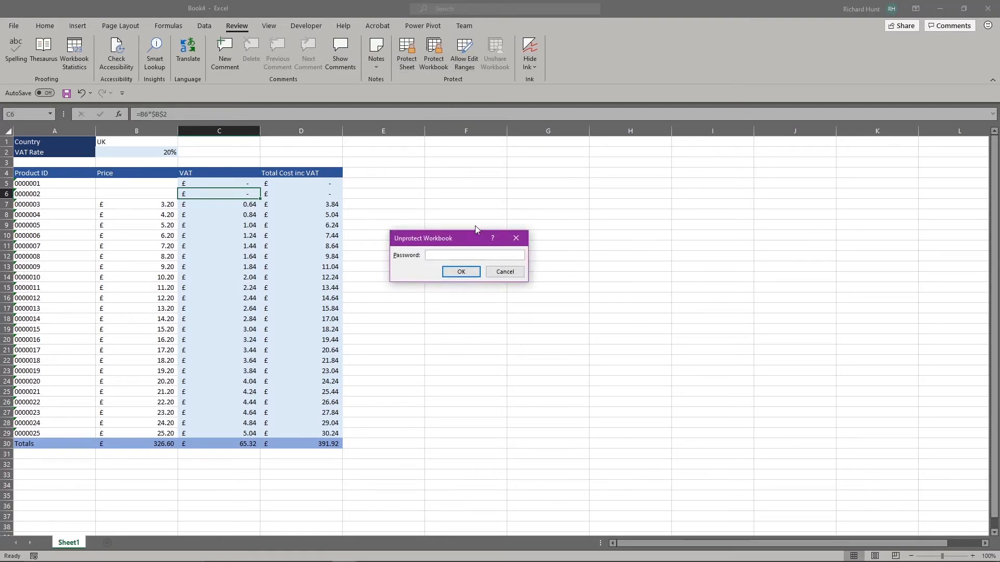
pyautogui.write('12345678')
pyautogui.press('Return')
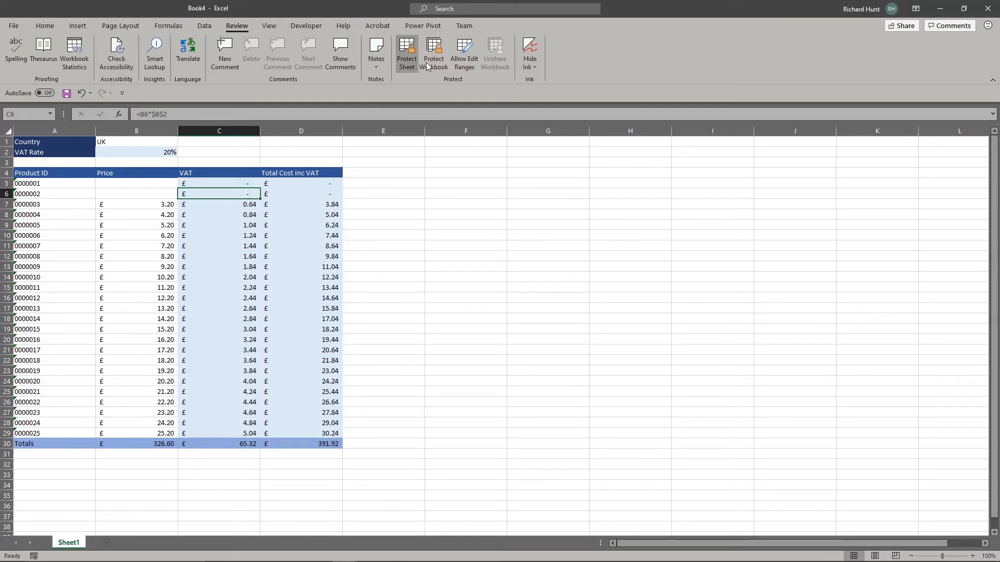
# Step: Select the header row A4:D4 together with the Country, VAT Rate and Totals labels
pyautogui.click(228, 175)
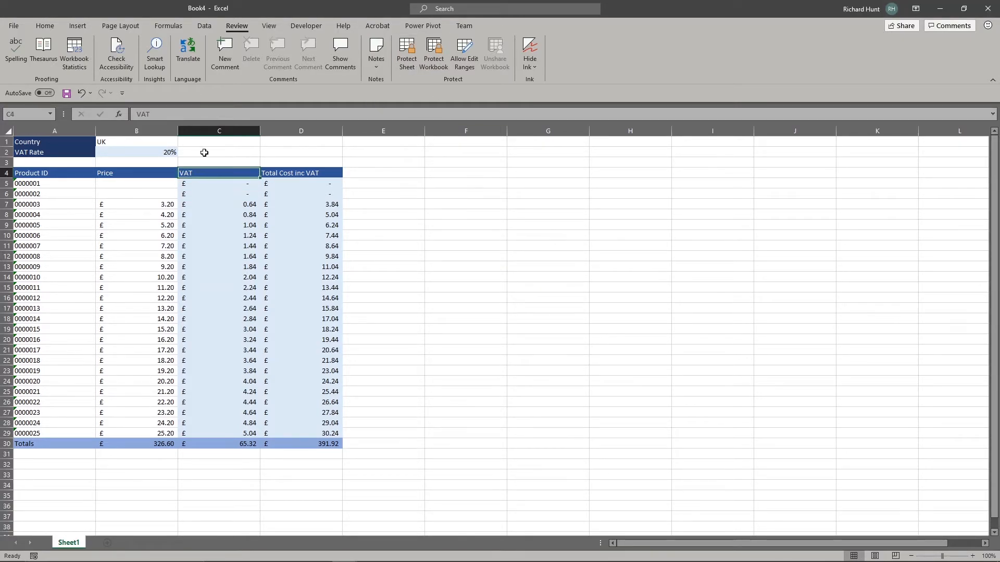
pyautogui.click(292, 166)
pyautogui.click(290, 237)
pyautogui.click(232, 318)
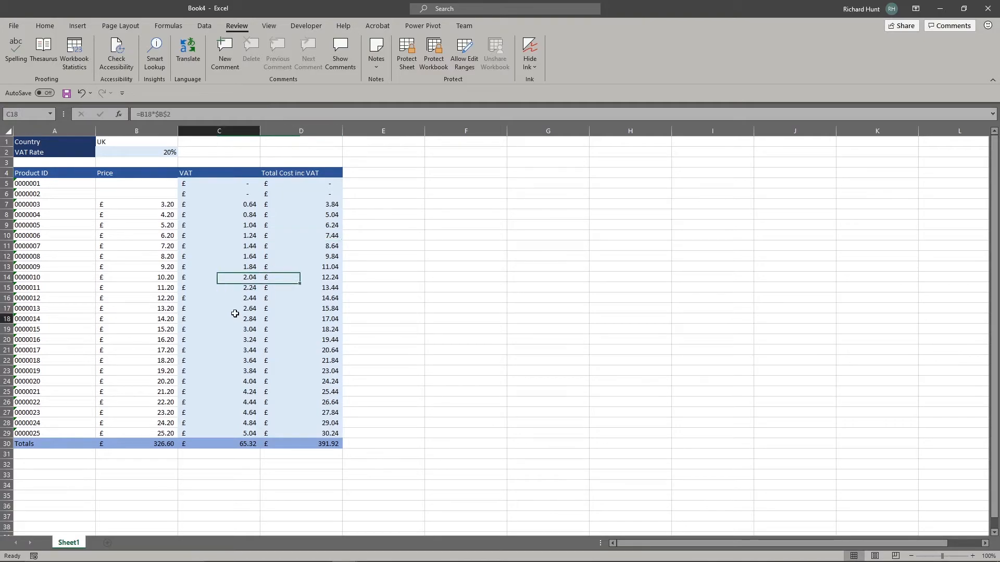
pyautogui.moveTo(295, 172); pyautogui.dragTo(83, 144)
pyautogui.keyDown('ctrl'); pyautogui.click(84, 150); pyautogui.keyUp('ctrl')
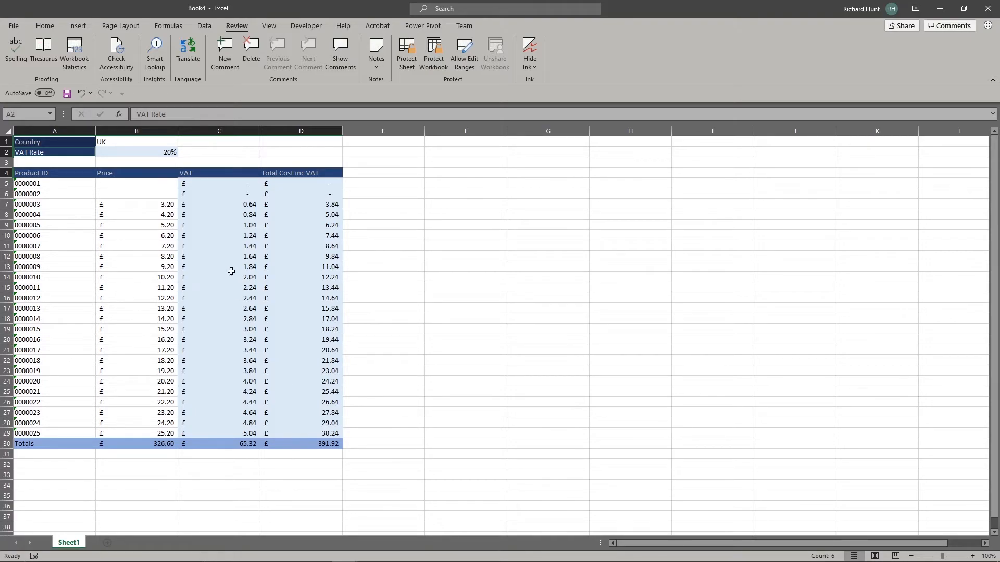
pyautogui.keyDown('ctrl'); pyautogui.click(63, 443); pyautogui.keyUp('ctrl')
# Step: Keep the selected label and header cells Locked in Format Cells and confirm
pyautogui.rightClick(65, 442)
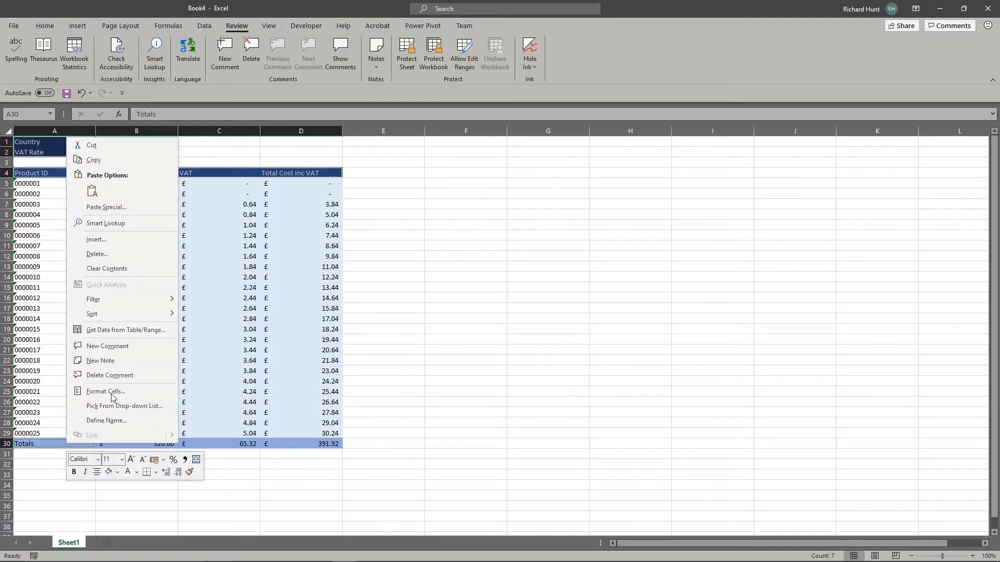
pyautogui.click(114, 391)
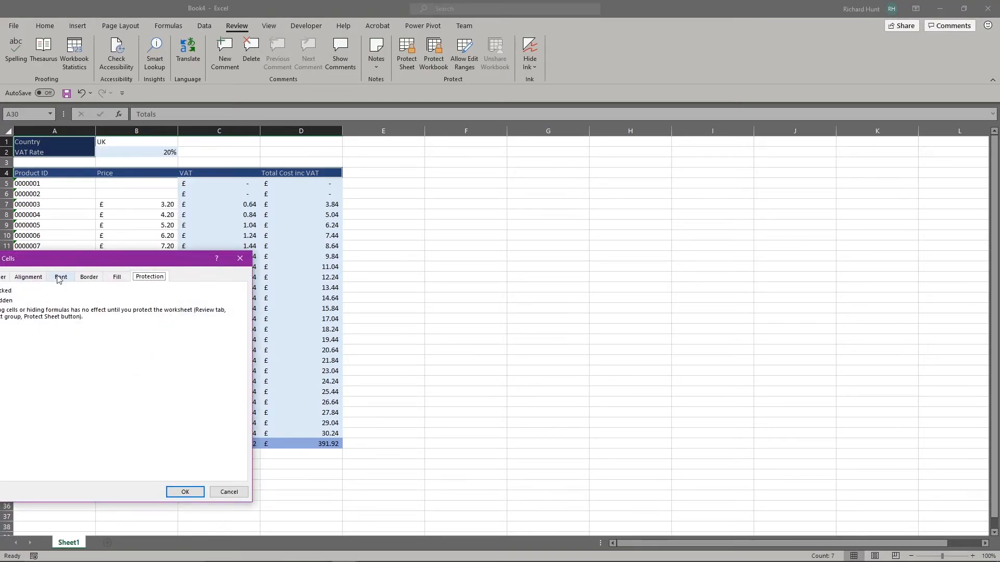
pyautogui.moveTo(64, 259); pyautogui.dragTo(197, 255)
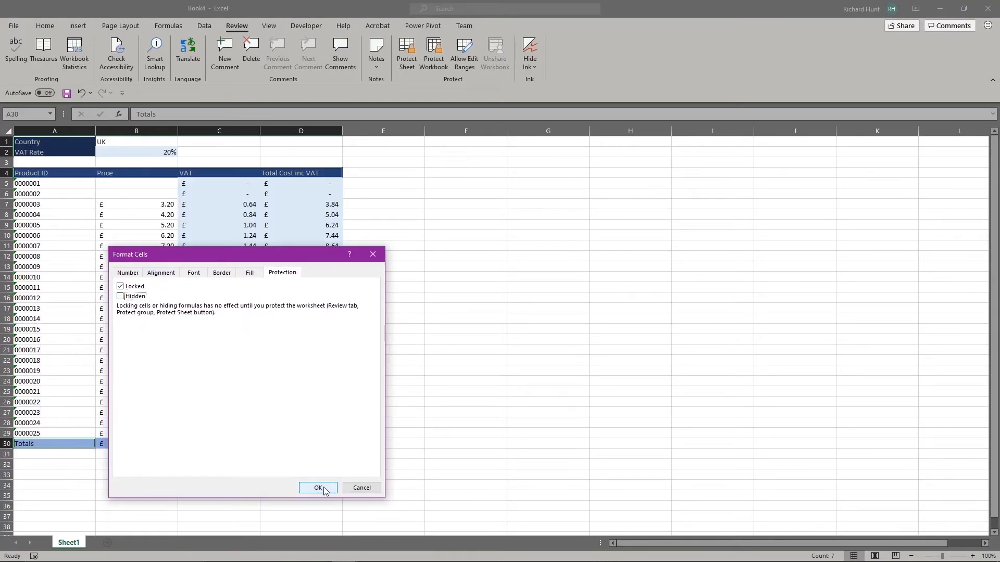
pyautogui.click(317, 488)
# Step: Password-protect the workbook structure again, entering and re-entering the password
pyautogui.click(435, 46)
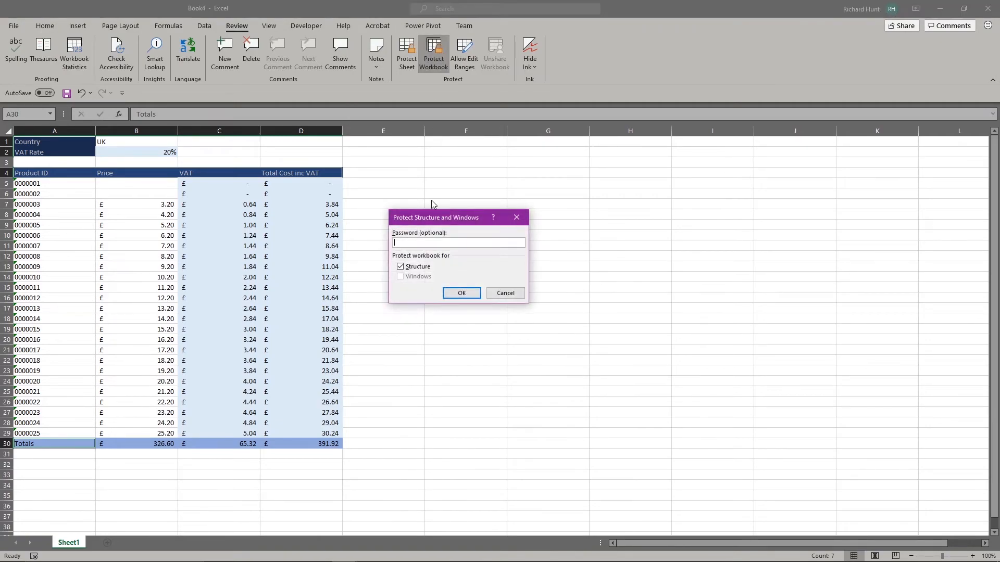
pyautogui.write('1234567890')
pyautogui.press('Return')
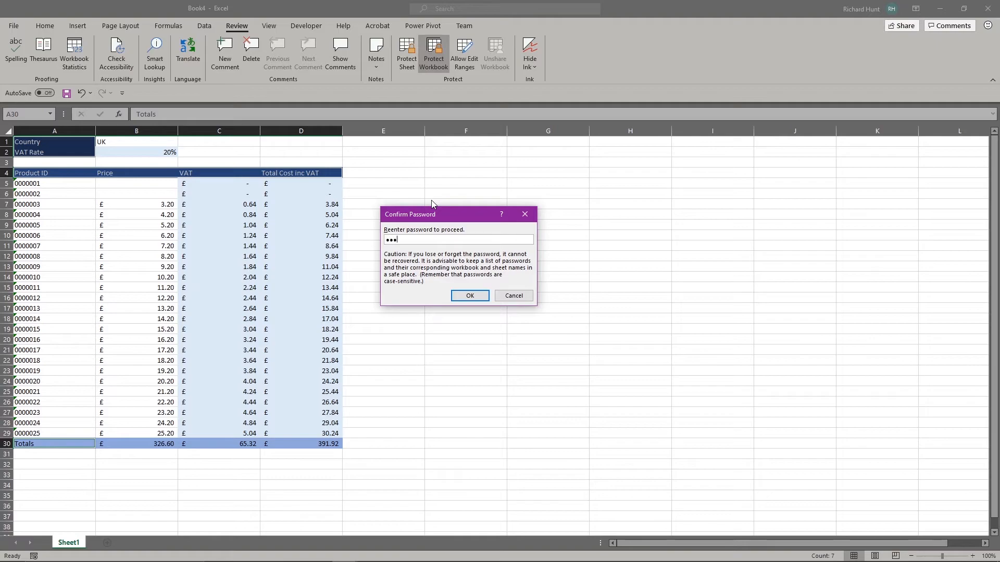
pyautogui.write('12345678')
pyautogui.press('Return')
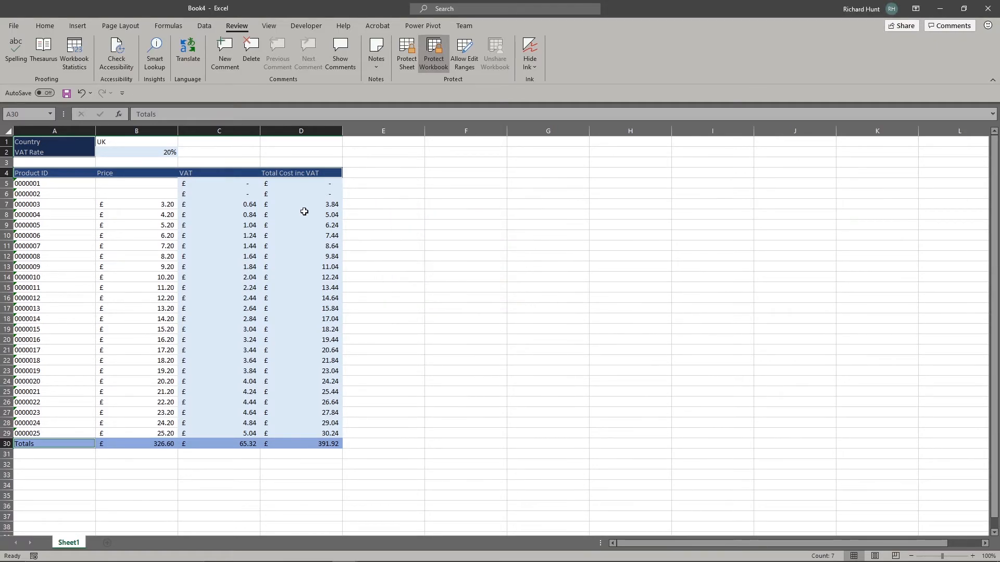
# Step: Protect the sheet without a password, then dismiss an incorrect-password warning
pyautogui.click(225, 208)
pyautogui.click(247, 260)
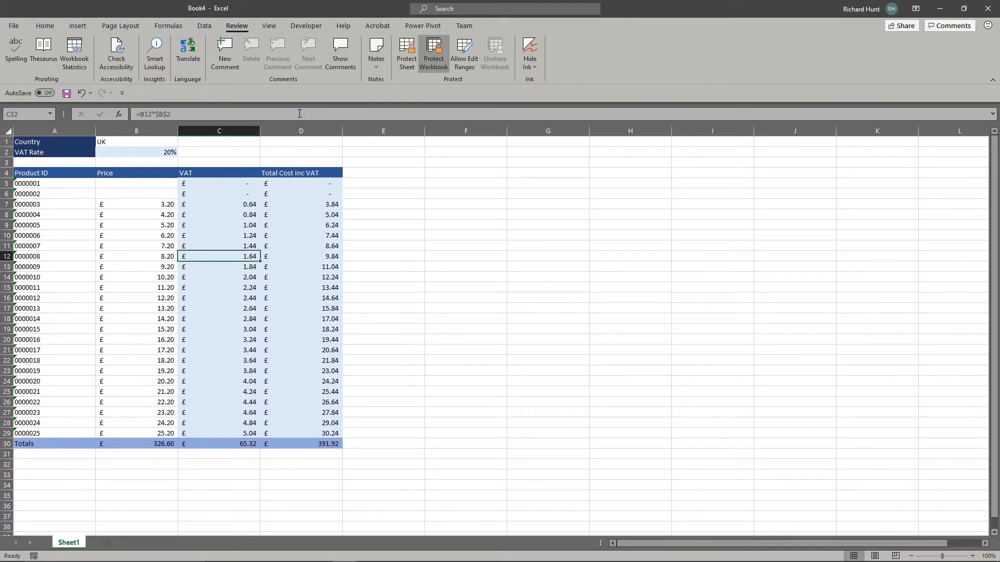
pyautogui.click(409, 52)
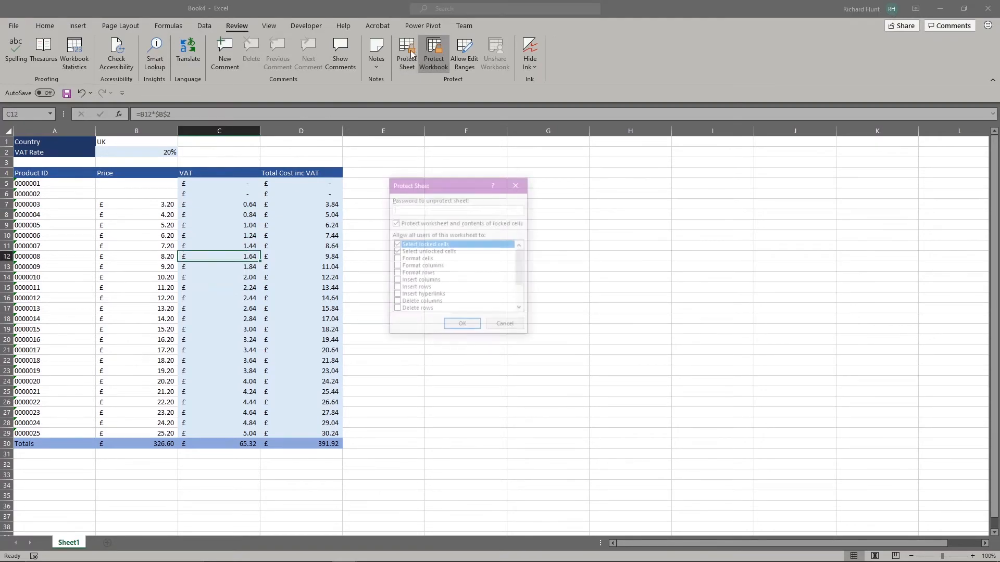
pyautogui.click(460, 324)
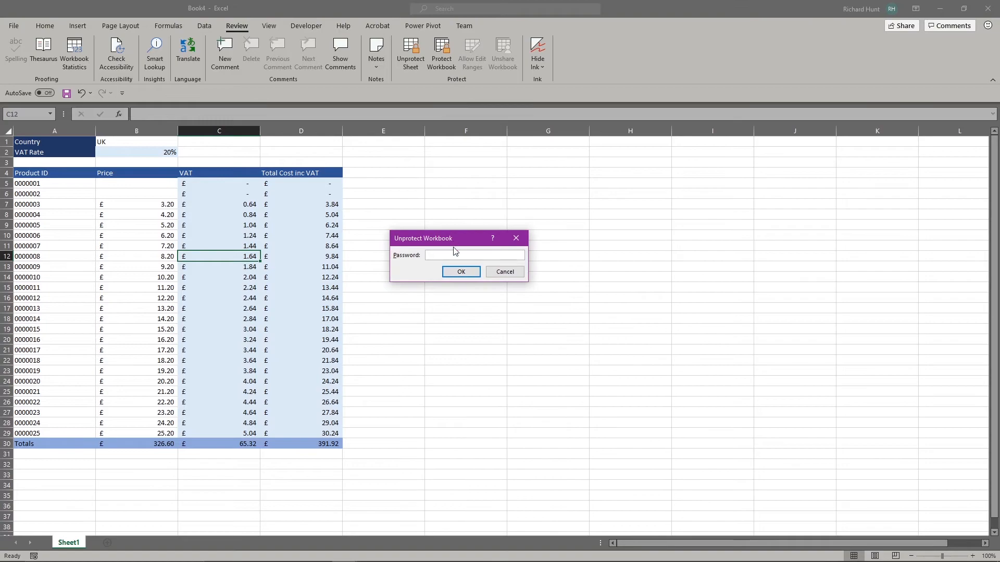
pyautogui.click(470, 273)
pyautogui.click(503, 316)
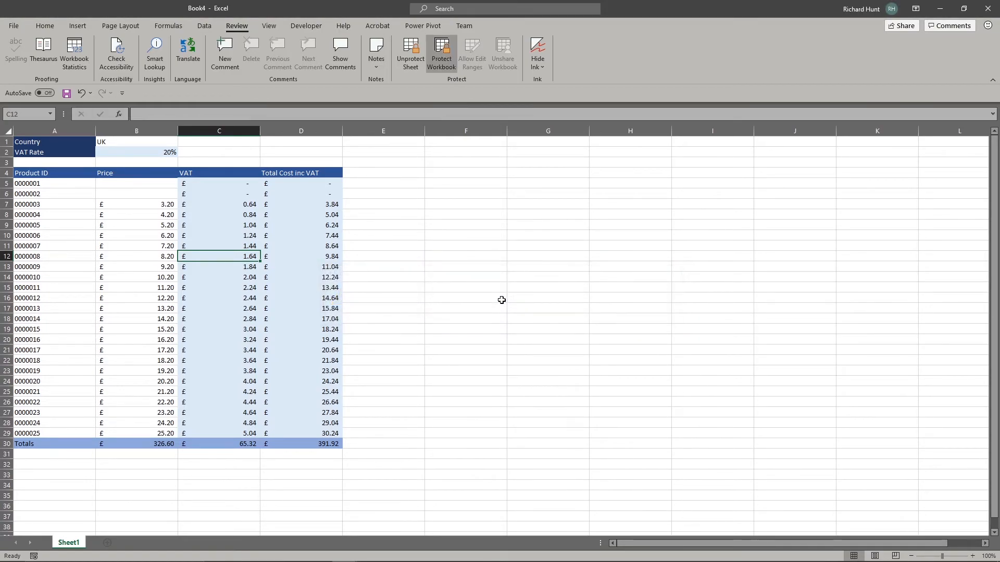
# Step: Remove the passwordless protection and re-protect Sheet1 with a confirmed password
pyautogui.click(420, 71)
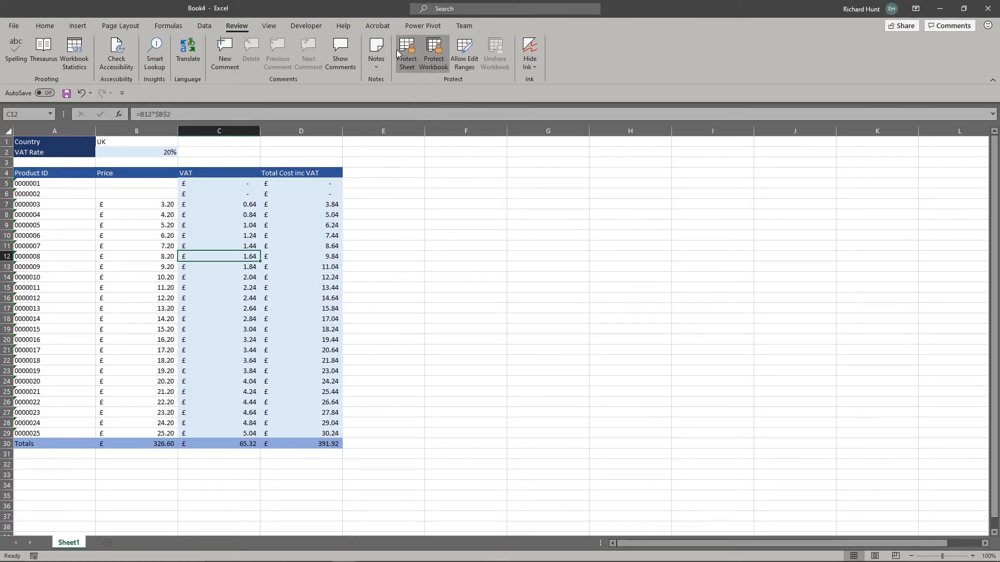
pyautogui.click(406, 54)
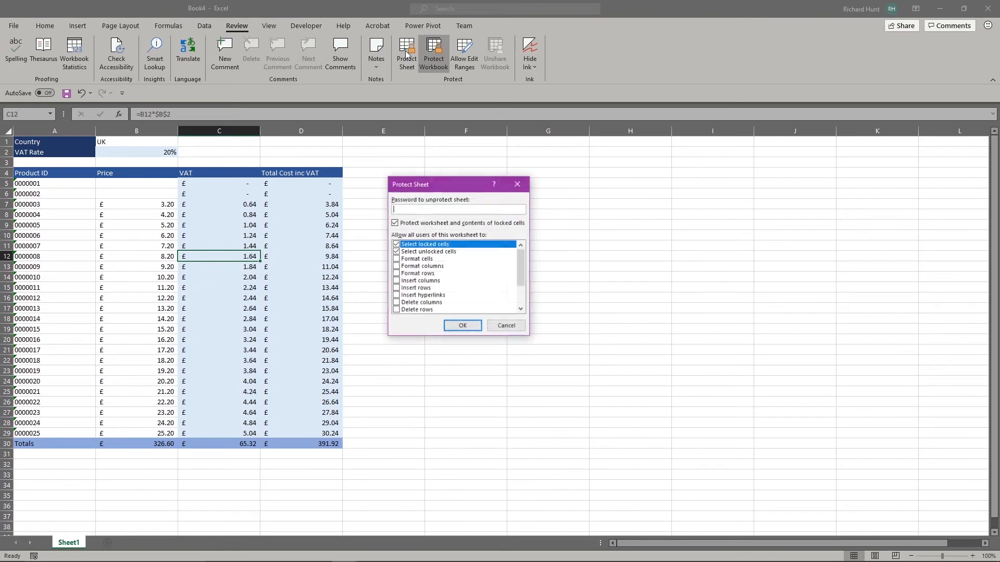
pyautogui.click(461, 325)
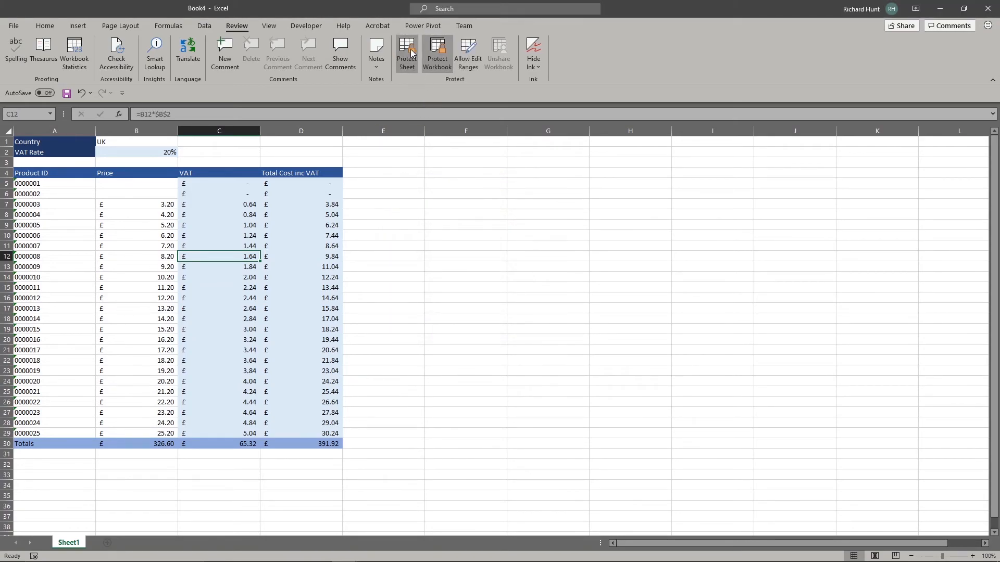
pyautogui.click(410, 60)
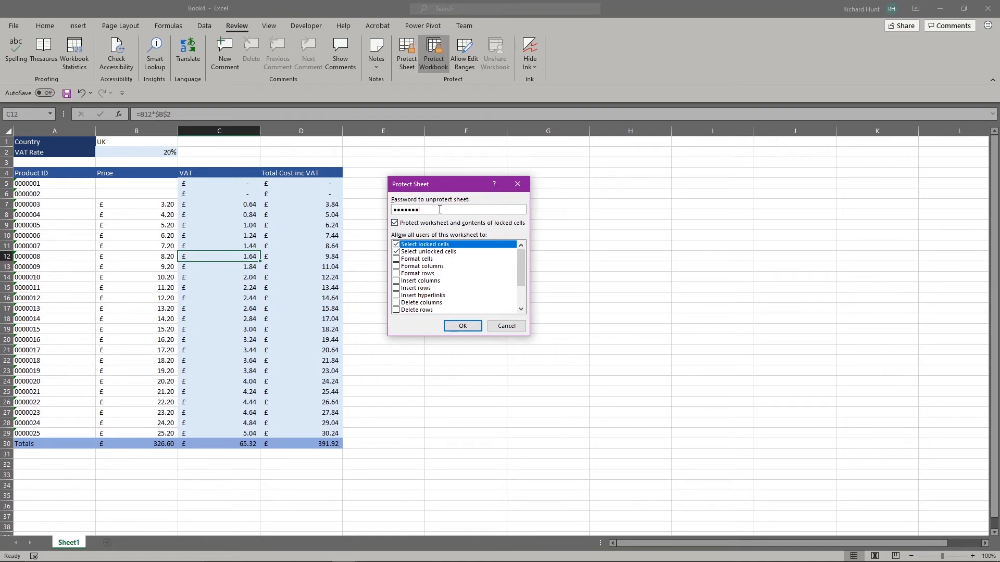
pyautogui.press('Return')
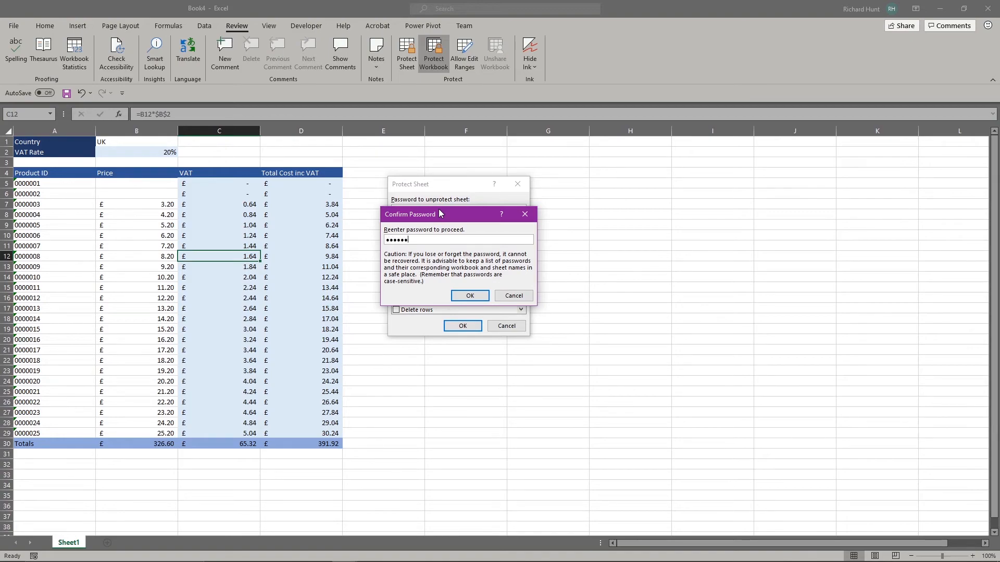
pyautogui.press('Return')
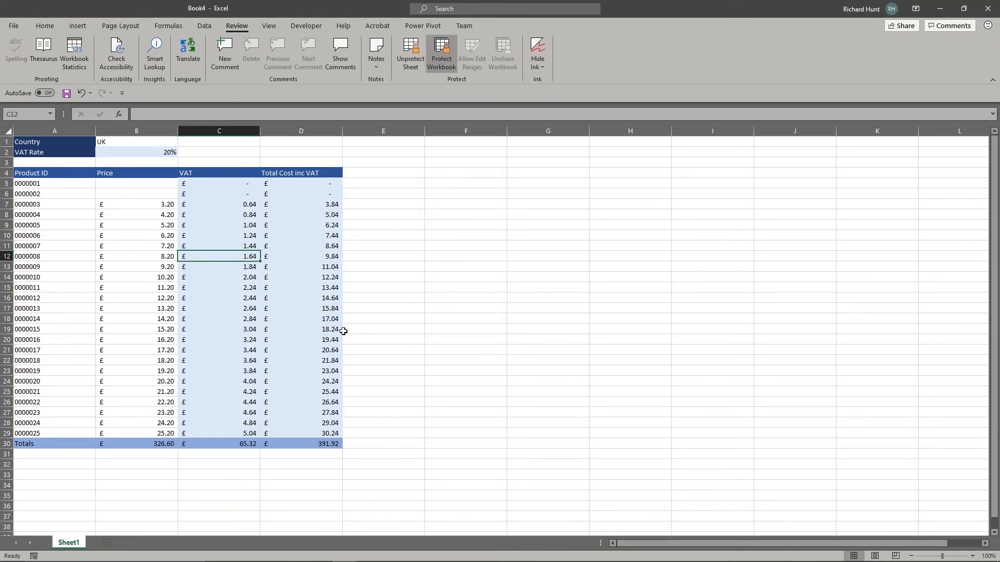
pyautogui.click(234, 213)
pyautogui.click(274, 266)
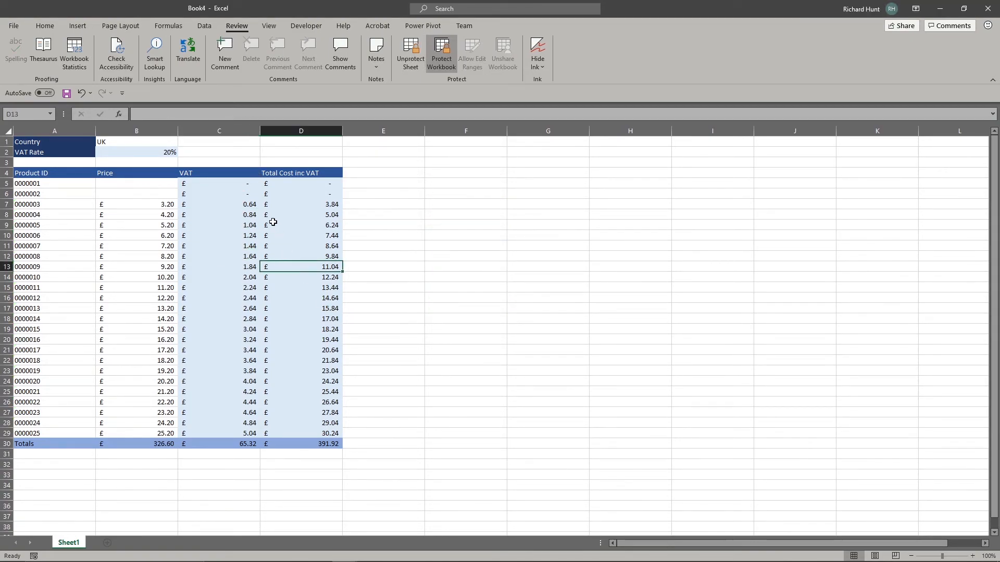
pyautogui.click(237, 174)
pyautogui.click(213, 115)
pyautogui.press('Return')
pyautogui.press('Right')
pyautogui.press('Left')
pyautogui.press('Left')
pyautogui.press('Left')
pyautogui.press('Up')
pyautogui.press('Up')
pyautogui.press('Up')
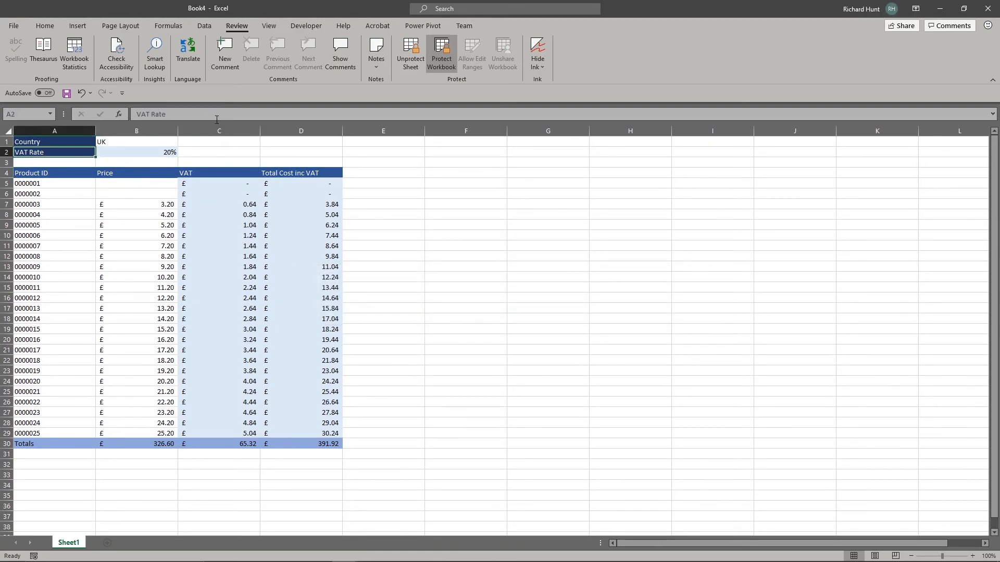
pyautogui.press('Down')
pyautogui.press('Right')
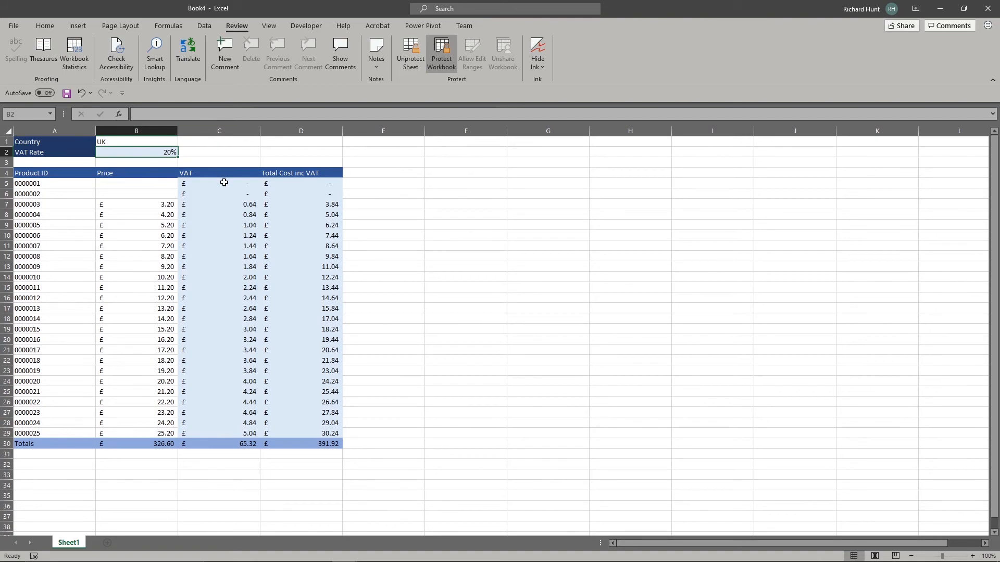